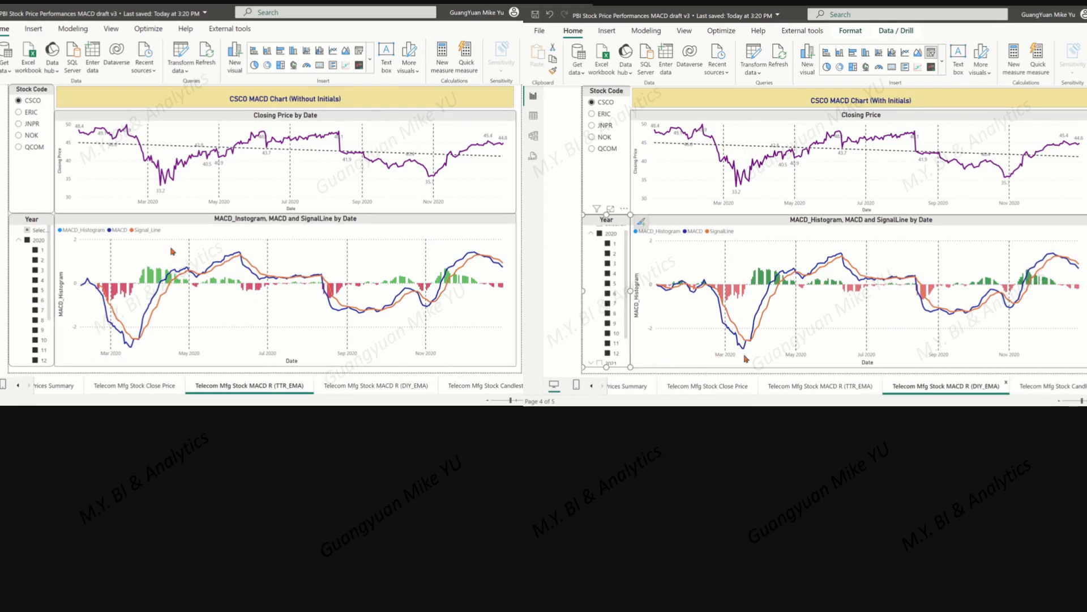
Compare the MACD charts with and without initial values for stock codes ERIC, JNPR, NOK and QCOM
click(18, 113)
click(592, 116)
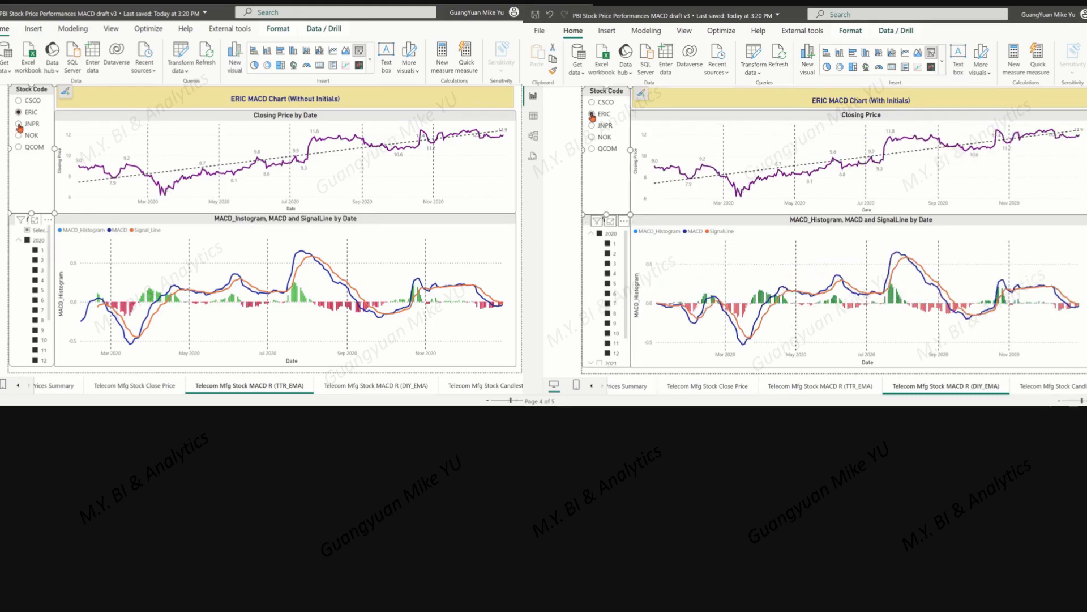
click(18, 125)
click(592, 126)
click(19, 135)
click(591, 137)
click(18, 147)
click(592, 149)
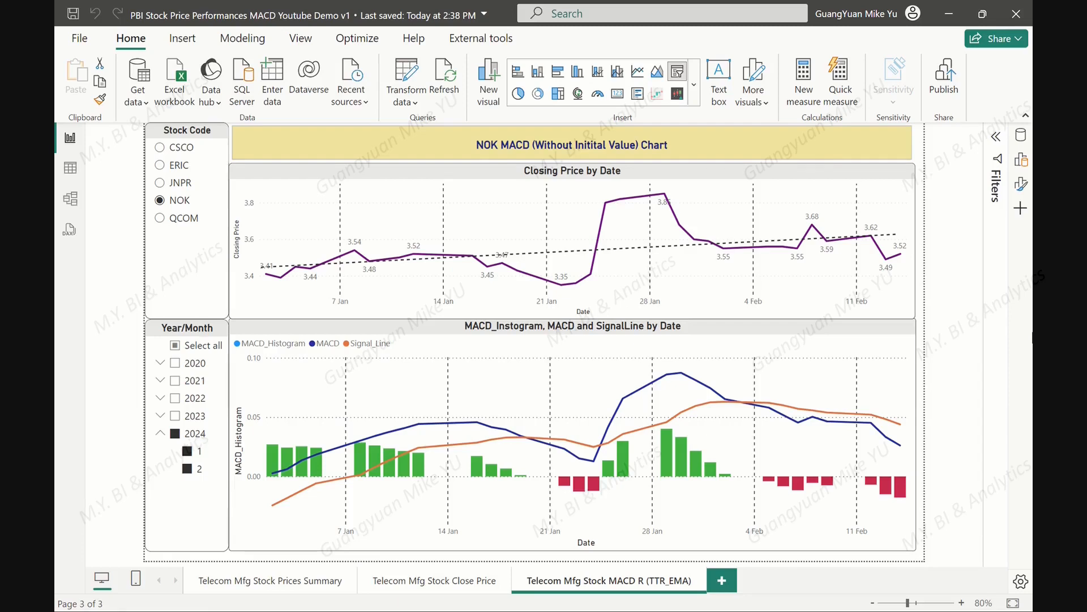
Open the query of the Multiple_stock_data_byR table for editing in Power Query Editor
click(68, 169)
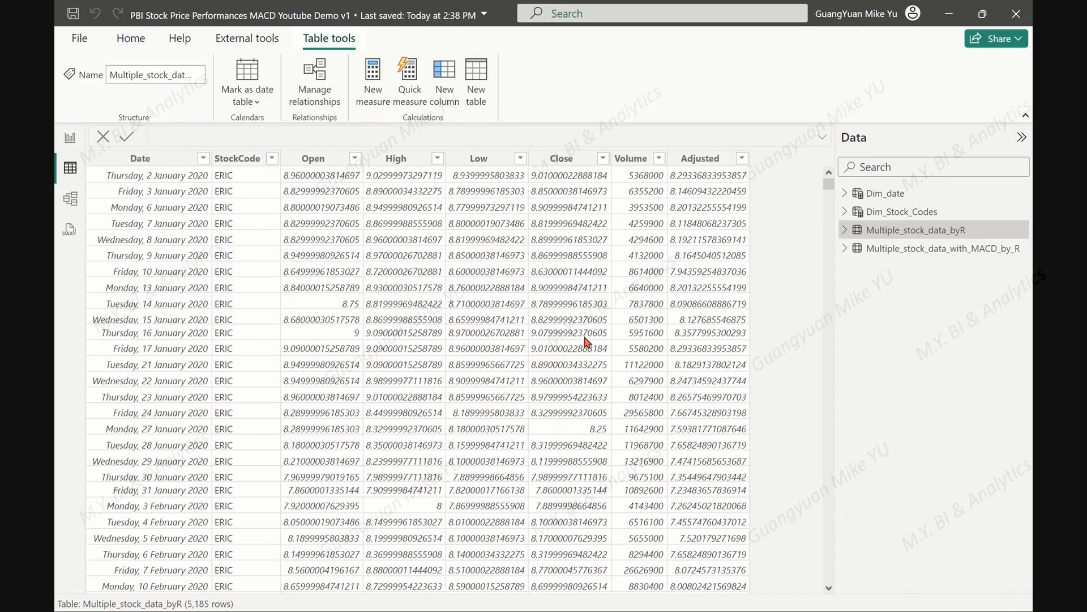
right_click(894, 231)
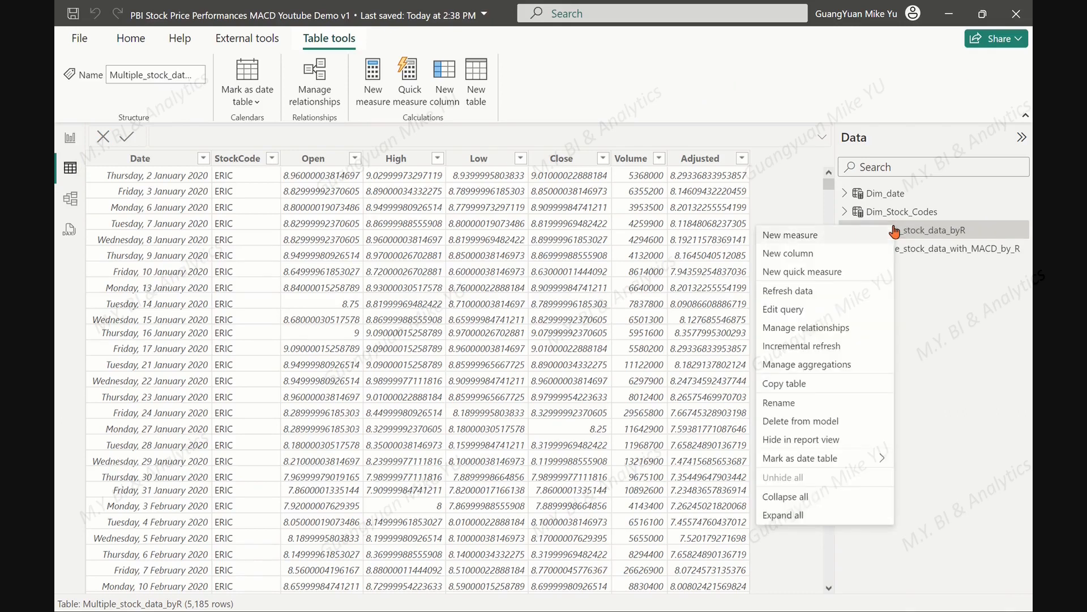
click(788, 310)
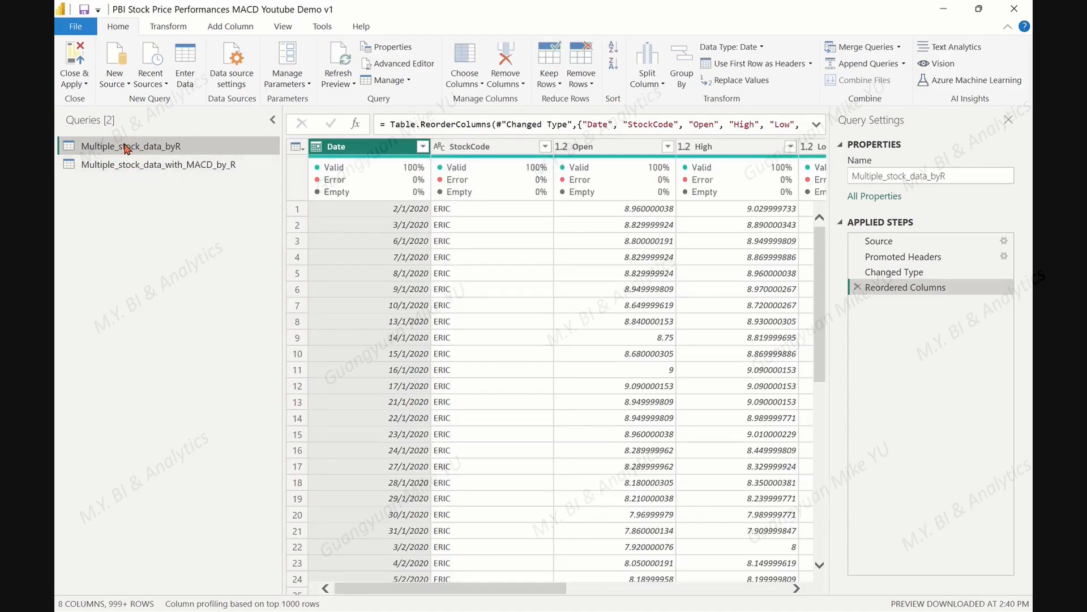
Duplicate the Multiple_stock_data_byR query and rename the copy Multiple_stock_data_with_MACDWI_byR
right_click(117, 146)
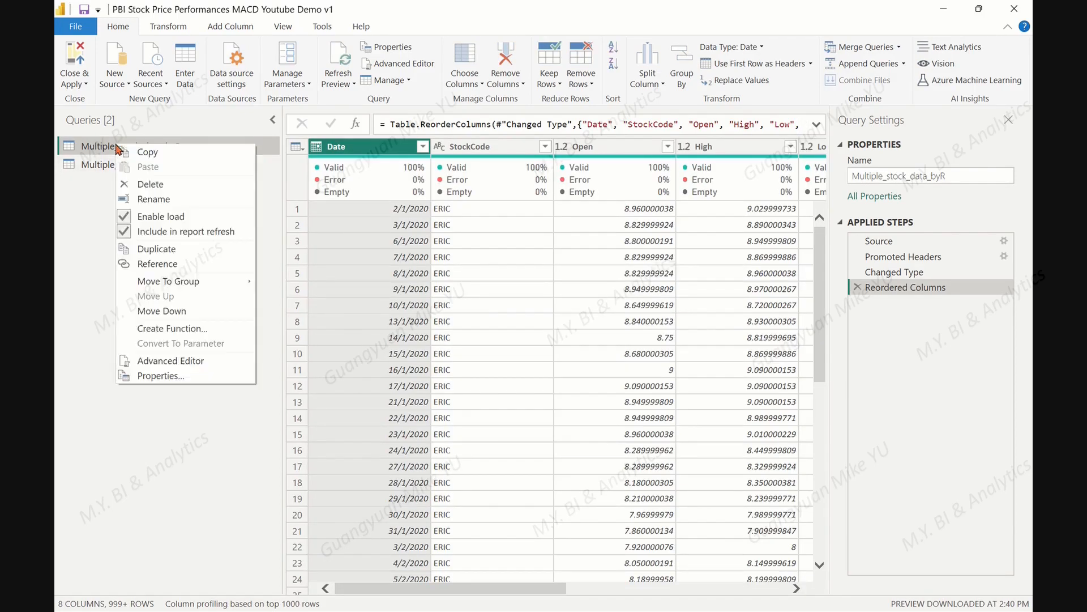
click(164, 249)
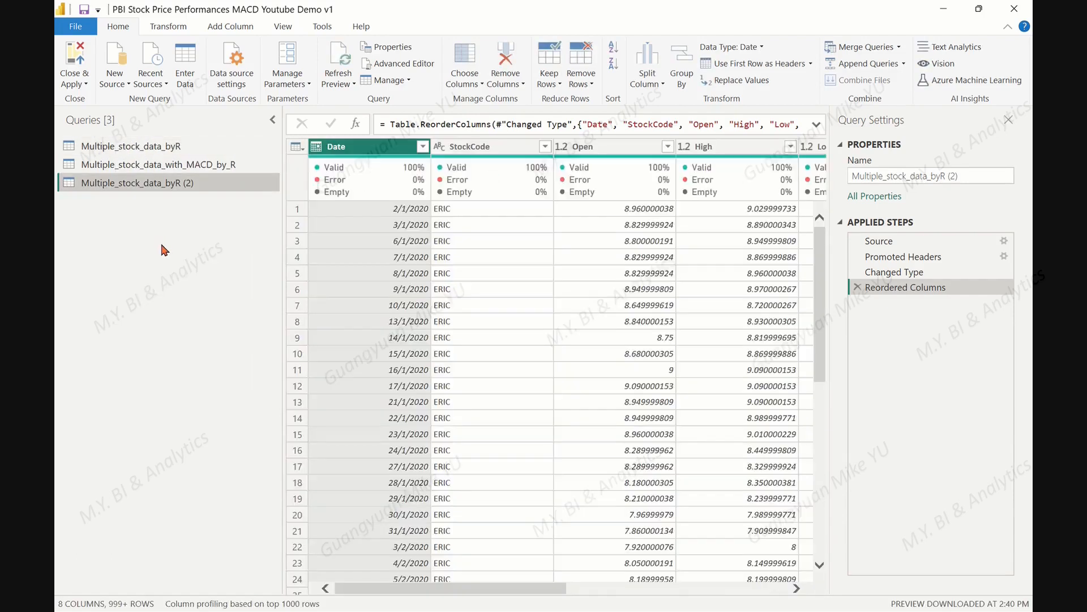
right_click(187, 190)
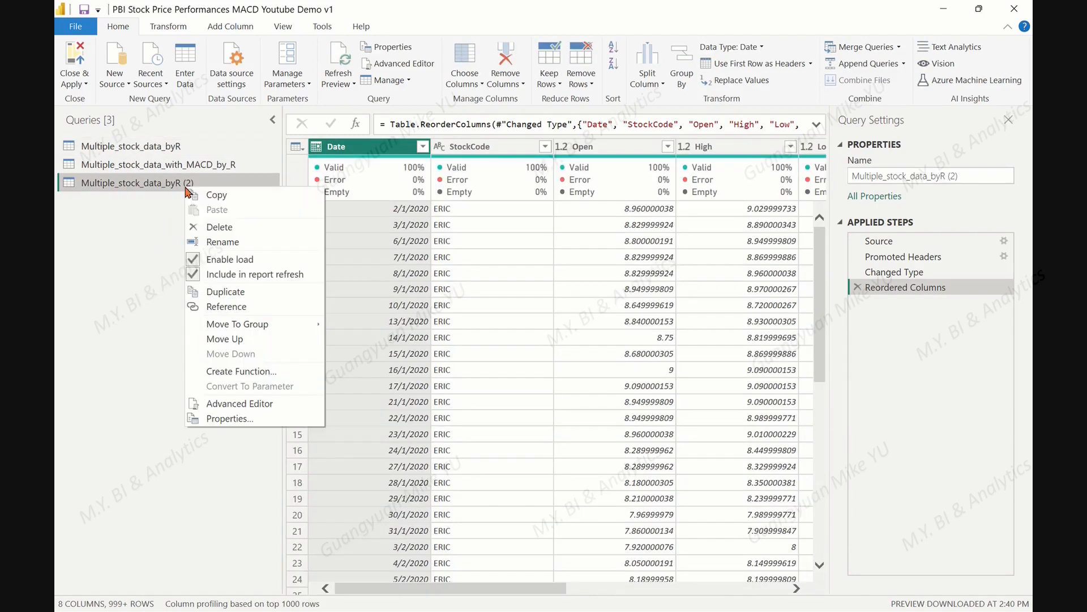
click(217, 242)
text(Multiple_stock_data_with_MACDWI_byR)
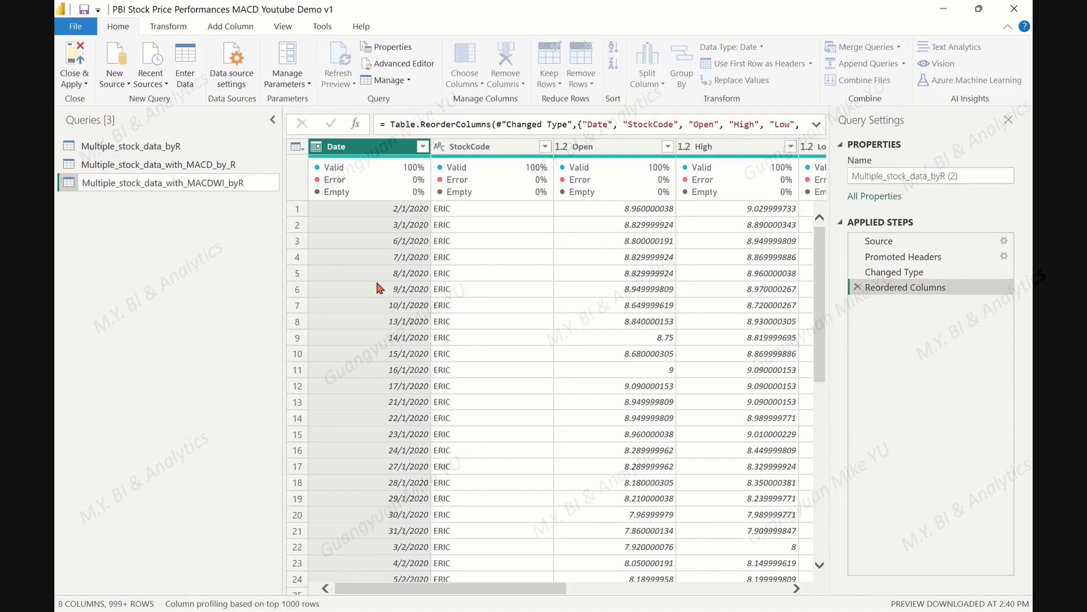
click(195, 290)
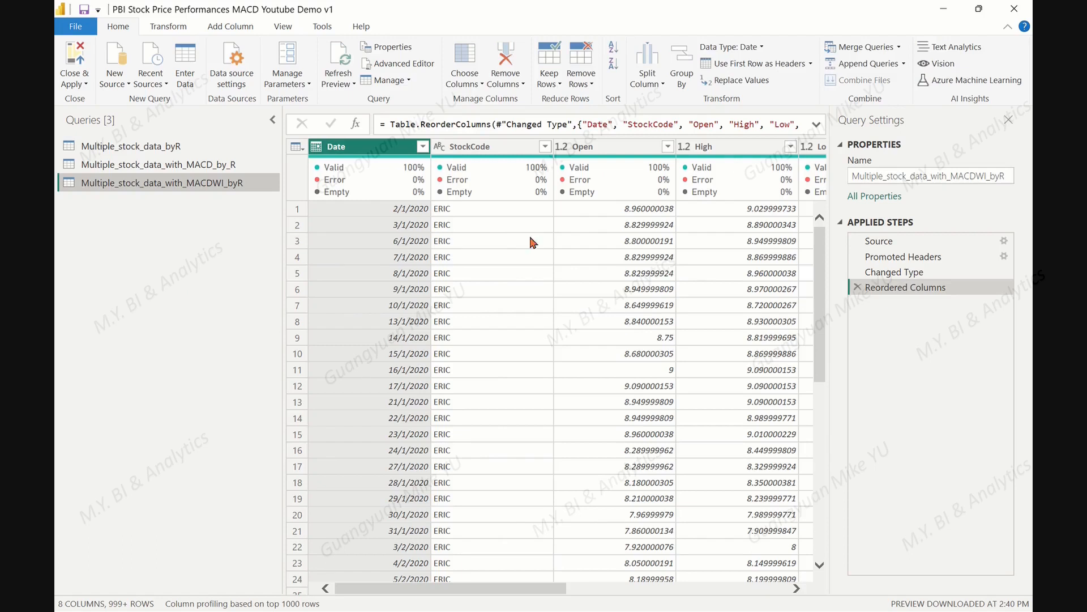
Change the data type of the Date column to Text
right_click(372, 150)
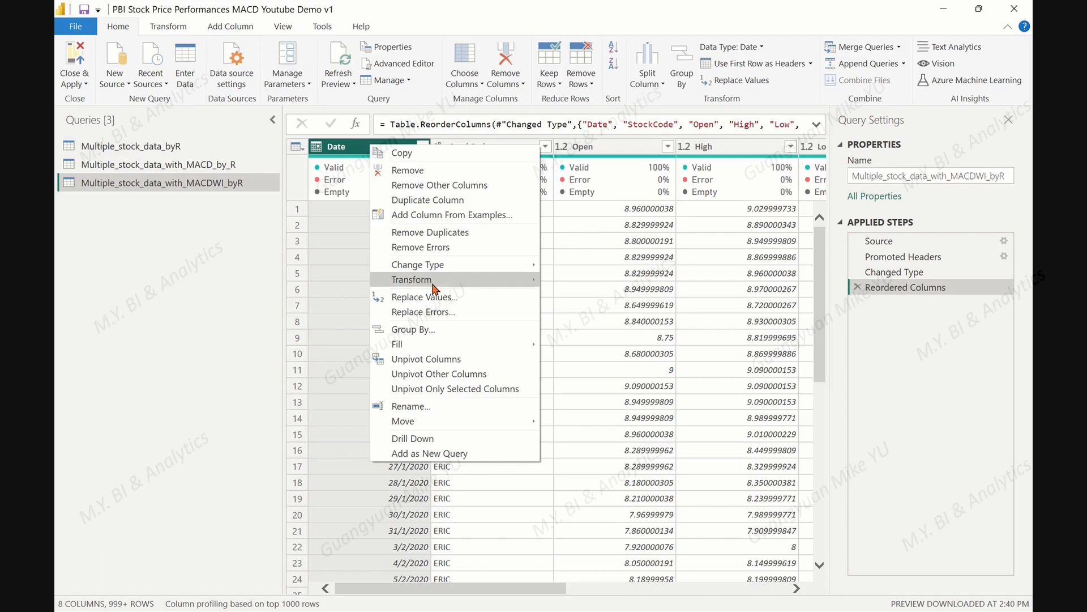
mouse_move(434, 283)
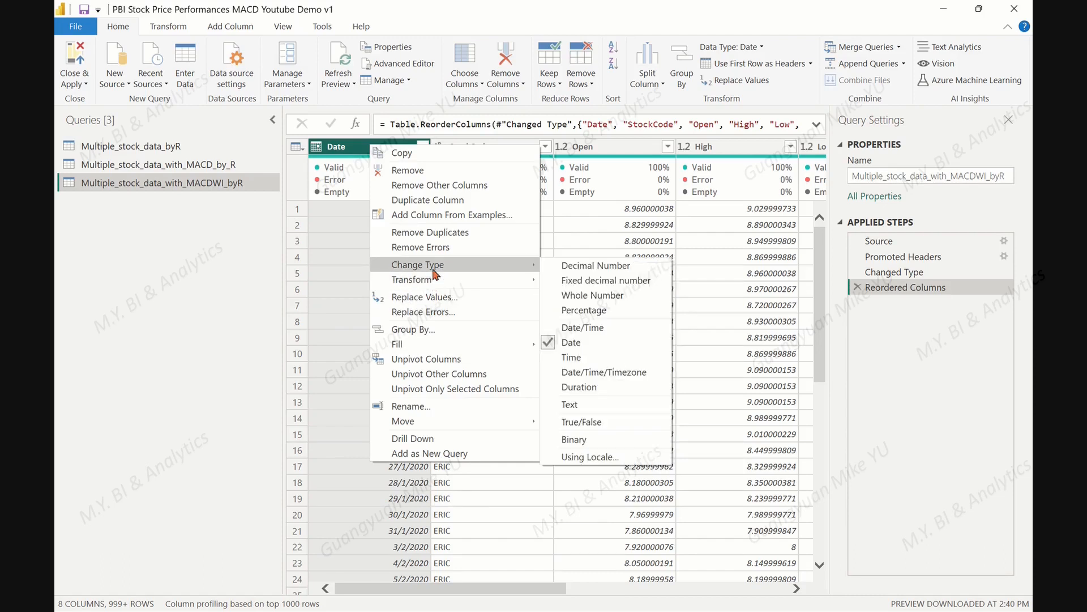
click(582, 409)
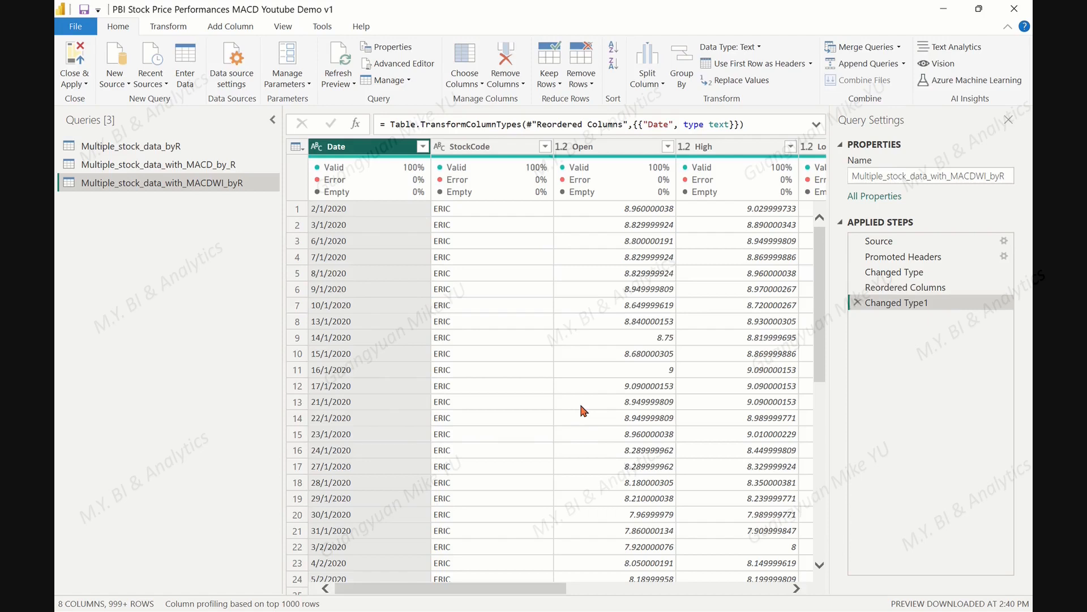
Start an R script transformation with a Step 1 block that loads the dataset, parses Date as "%d/%m/%Y" and makes Close numeric
click(172, 27)
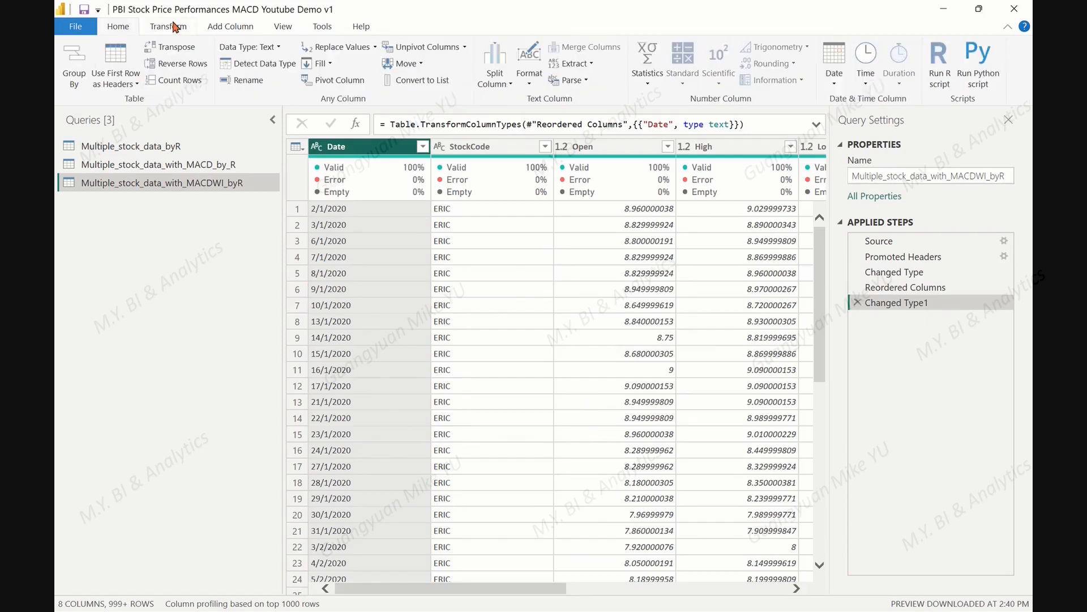
click(938, 58)
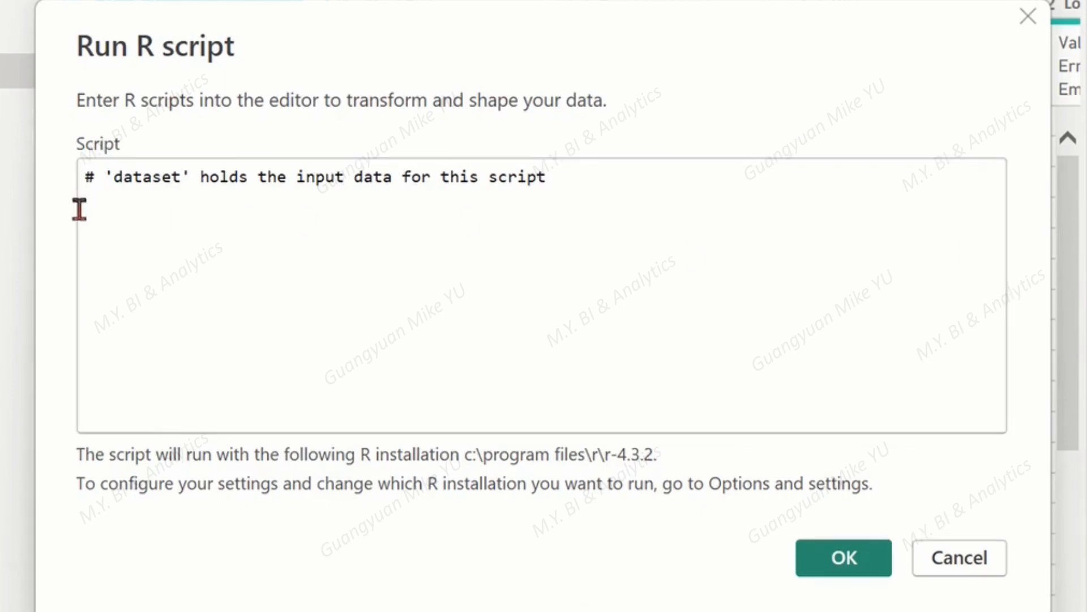
text(# Step 1: Load dataset and format data Dataset <- dataset # format date type as expected date format day/month/year Dataset$Date <- as.Date(Dataset$Date, format = "%d/%m/%Y") # Ensure close_price is numeric Dataset$Close <- as.numeric(Dataset$Close))
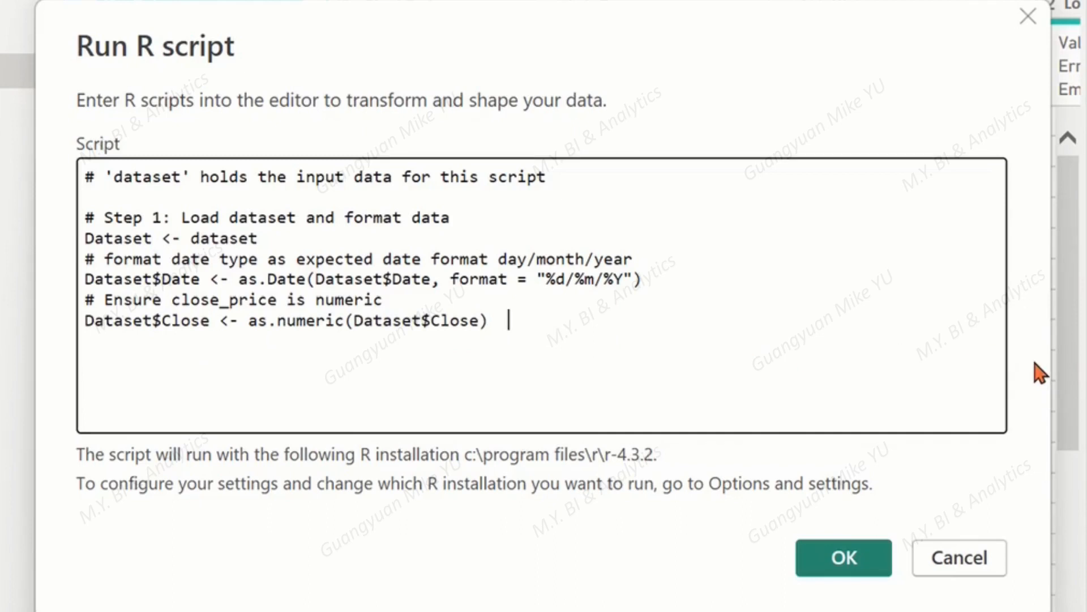
Add a Step 2 block defining calculate_EMA(x, n = 9) with multiplier 2 / (n + 1), ema[1] seeded from x[1], and a loop over the remaining values
key(Return)
key(Return)
key(Return)
key(Return)
key(Return)
key(Return)
key(Return)
key(Return)
key(Return)
key(Return)
key(Return)
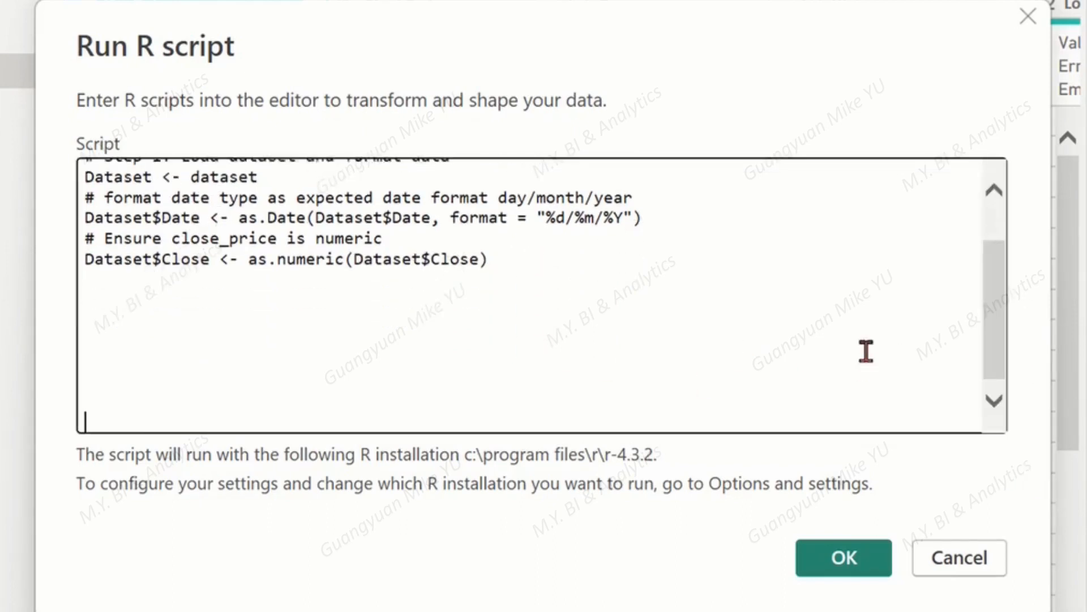
key(Up)
key(Up)
key(Up)
key(Up)
key(Up)
key(Up)
key(Up)
key(Up)
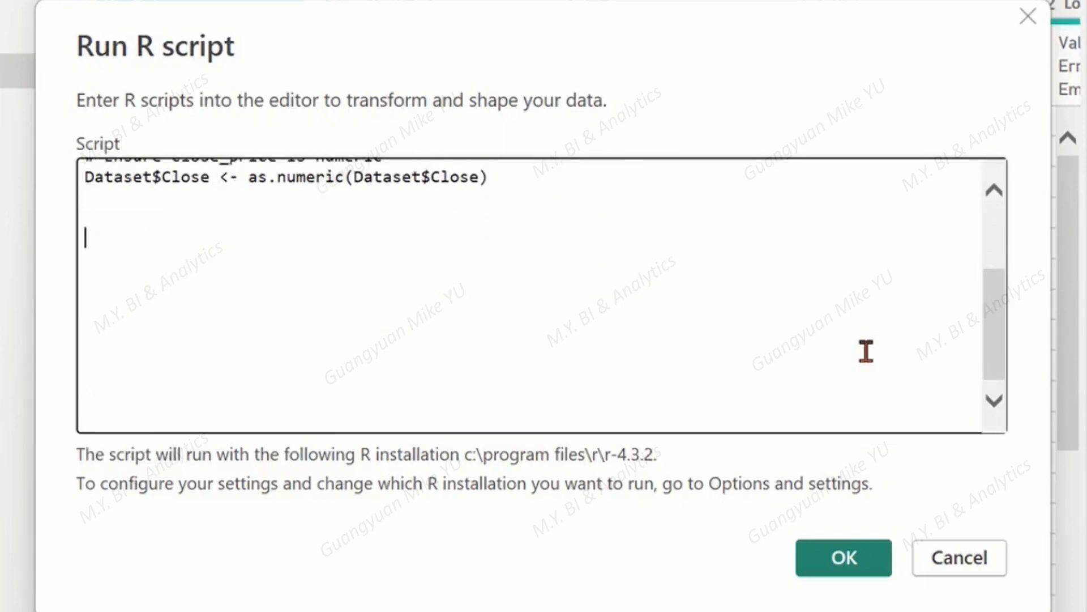
text(# Step 2: Creat Function to calculate EMA calculate_EMA <- function(x, n = 9) {   multiplier <- 2 / (n + 1)   ema <- numeric(length(x))   ema[1] <- x[1]   for (i in 2:length(x)) {     ema[i] <- (x[i] - ema[i - 1]) * multiplier + ema[i - 1]   }   return(ema) })
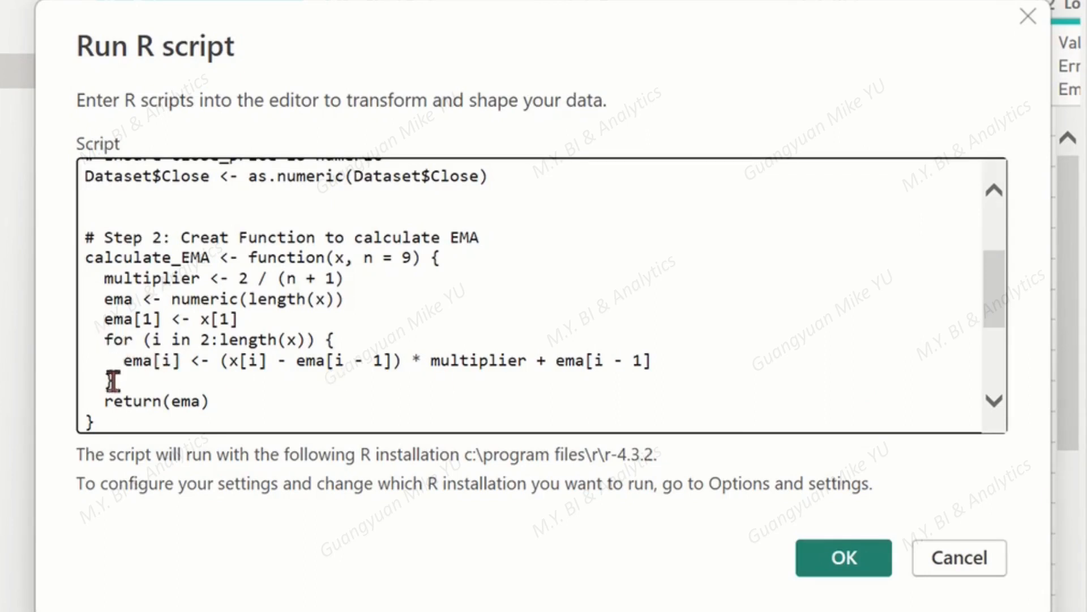
Examine the for loop, its EMA formula and the return statement in the calculate_EMA function
double_click(116, 340)
drag(125, 347, 203, 387)
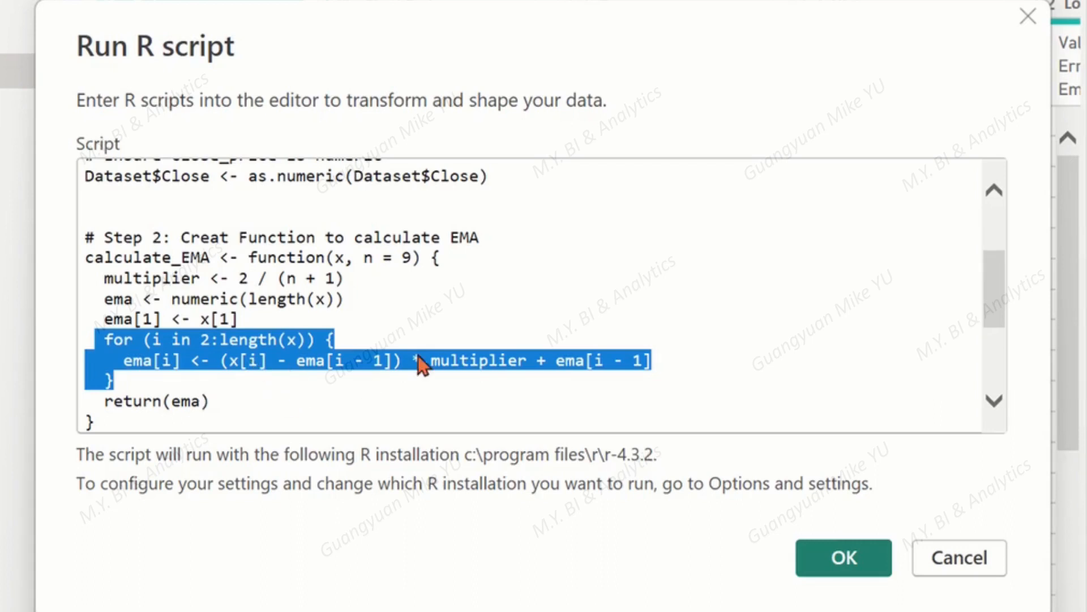
click(573, 306)
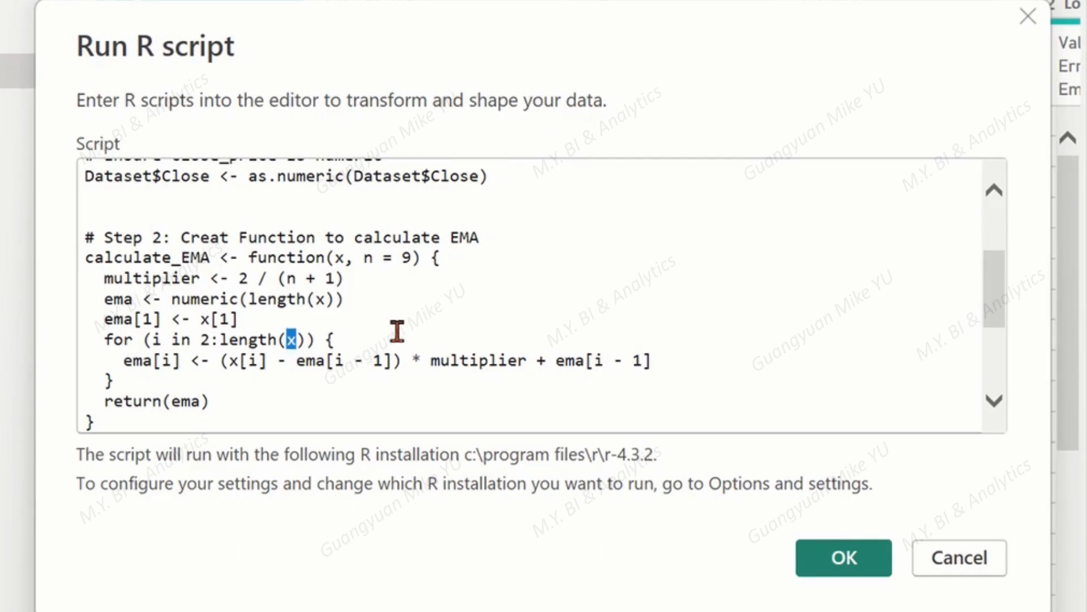
double_click(205, 340)
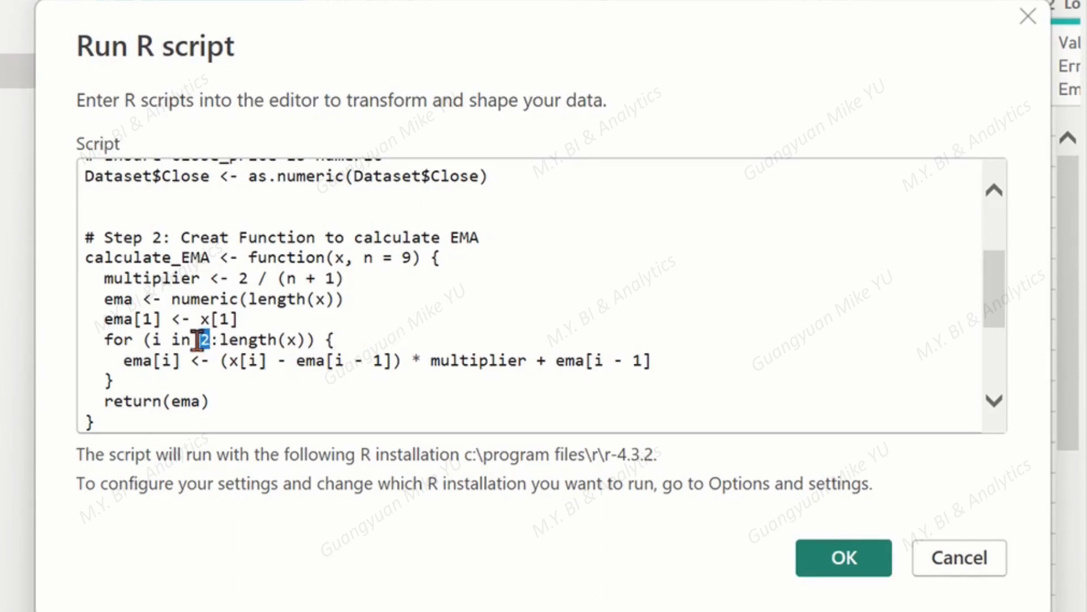
click(538, 295)
drag(116, 361, 666, 361)
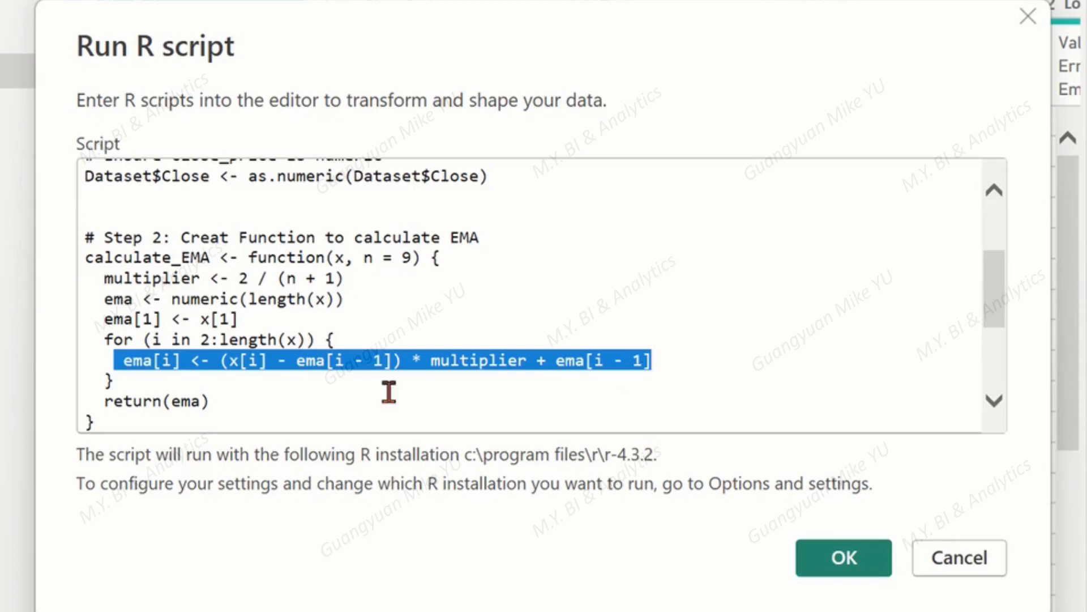
click(319, 396)
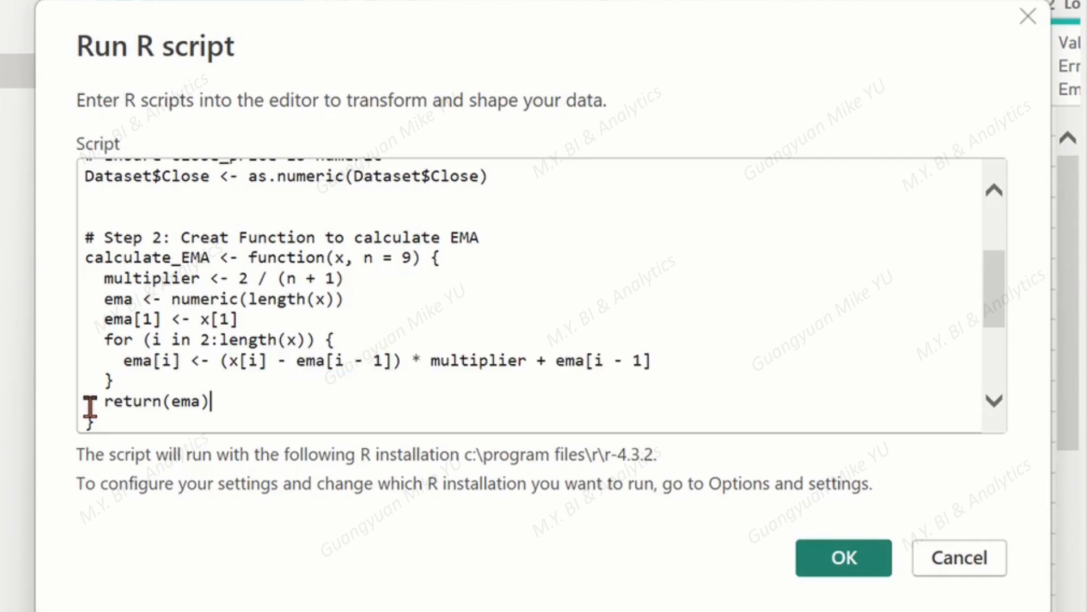
drag(88, 402, 255, 417)
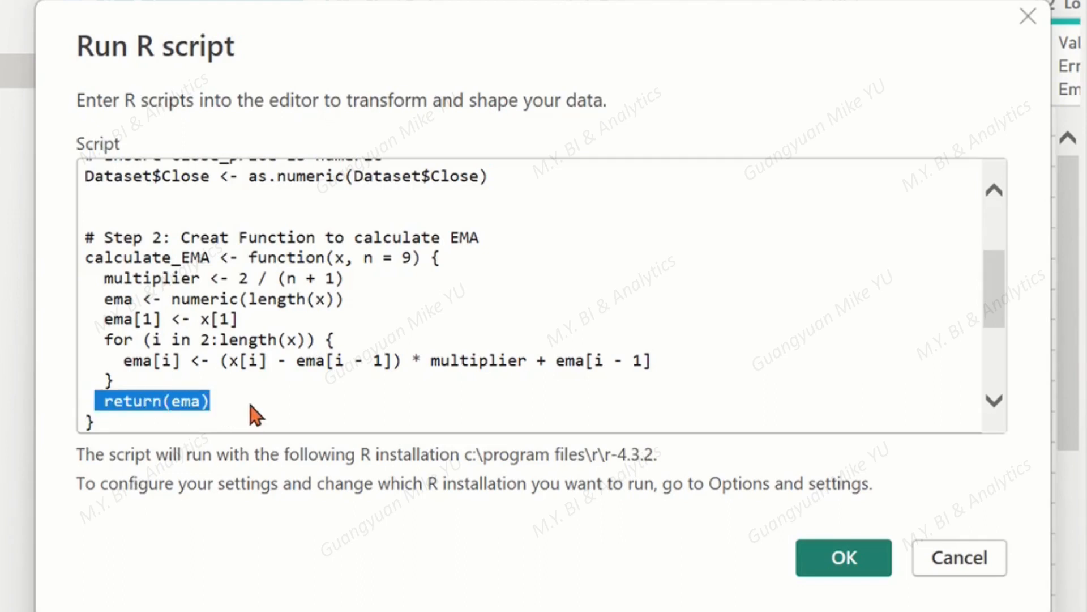
click(249, 404)
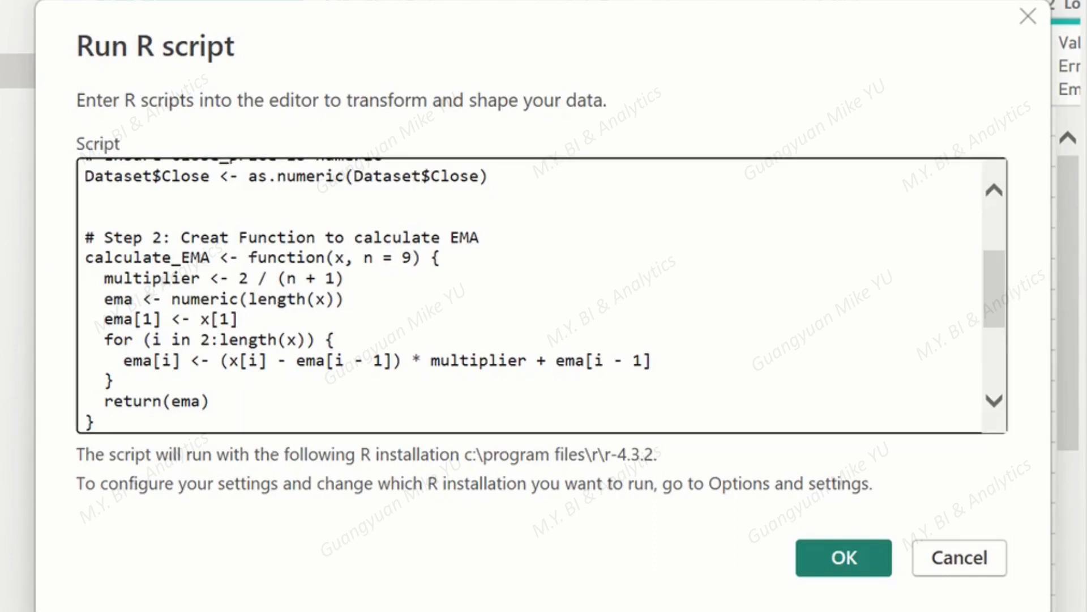
Add a Step 3 dplyr block grouping by StockCode, arranging by Date, and computing EMA12, EMA26, MACD, SignalLine (9) and MACD_Histogram before ungrouping
key(Return)
key(Return)
key(Return)
key(Return)
key(Return)
key(Return)
key(Return)
key(Return)
key(Return)
key(Return)
key(Return)
key(Return)
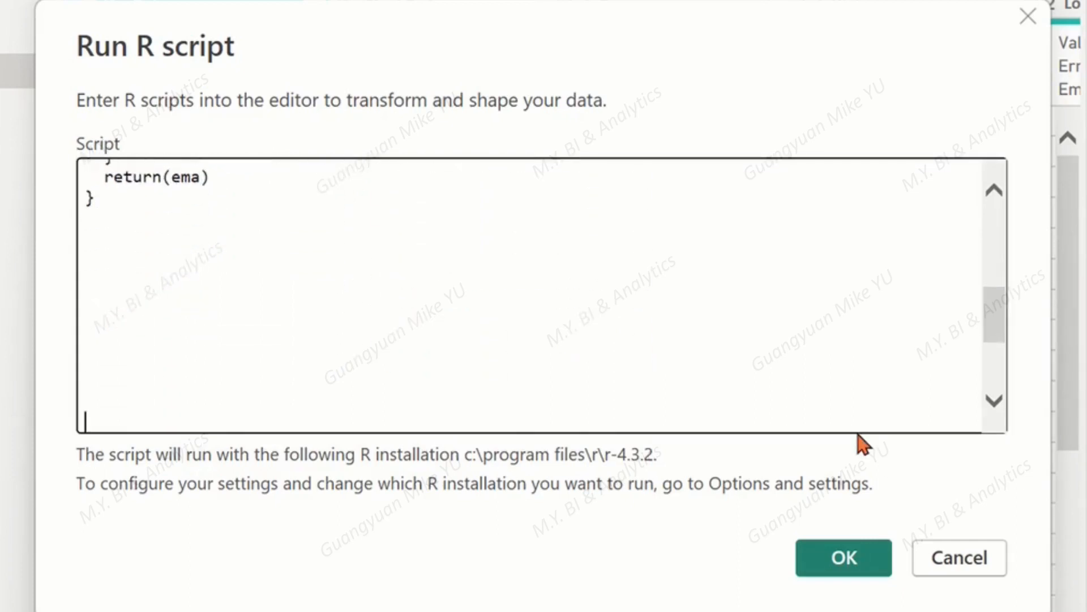
click(96, 219)
text(# Step 3: Calculate MACD indcators by calling created EMA function library(dplyr) Dataset <- Dataset %>%   group_by(StockCode) %>%   arrange(Date) %>%      mutate(EMA12 = calculate_EMA(Close, 12),             EMA26 = calculate_EMA(Close, 26),             MACD = EMA12-EMA26,             SignalLine = calculate_EMA(MACD, 9),             MACD_Histogram = MACD - SignalLine) %>%    ungroup())
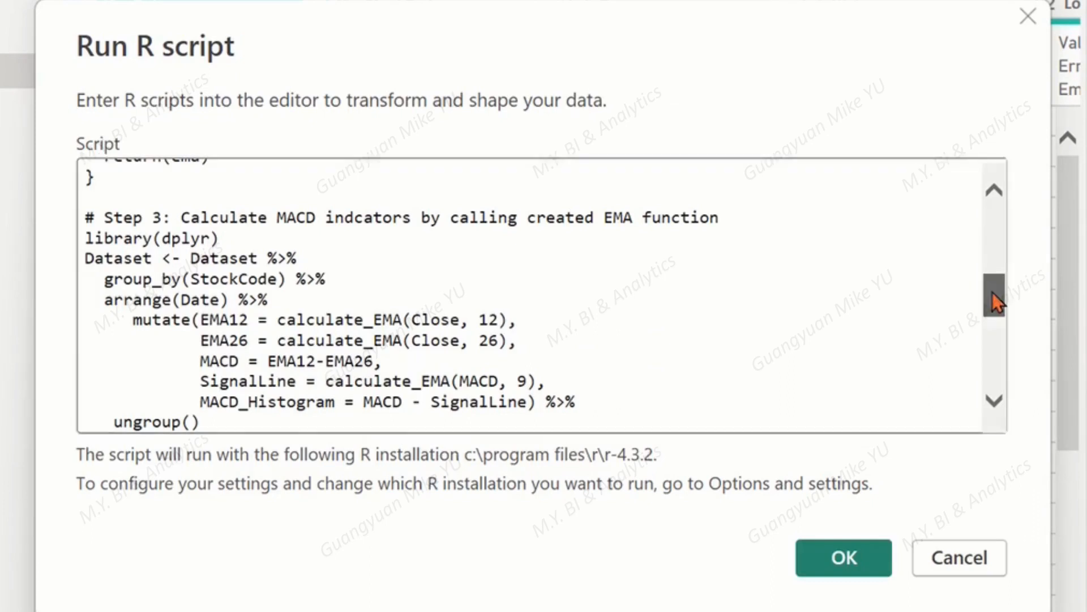
Examine the Step 3 code line by line, from the dplyr library call through grouping and sorting to the mutate calculations
drag(992, 291, 993, 299)
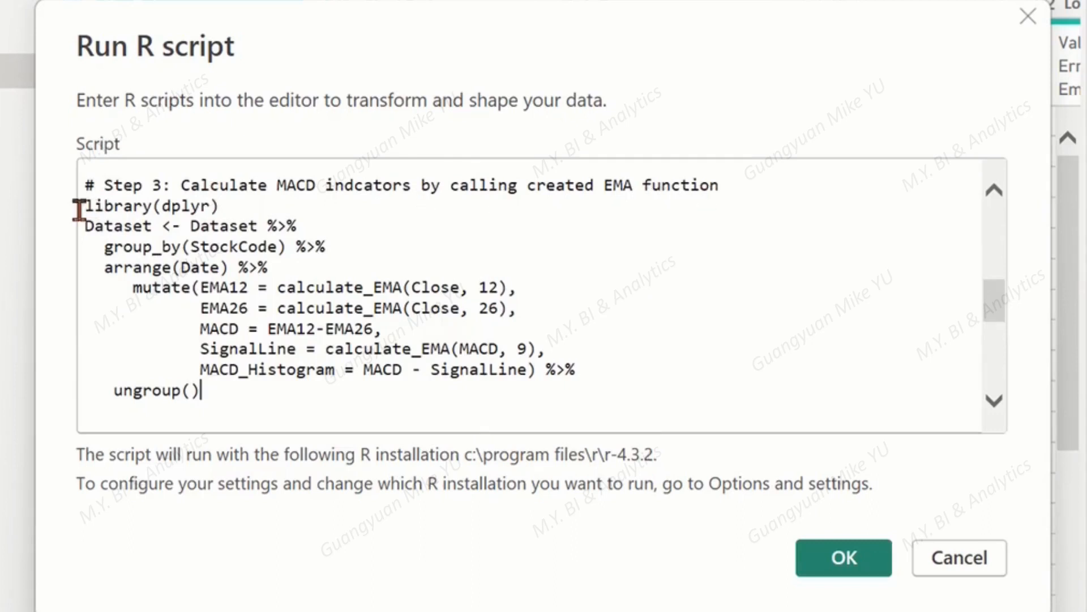
drag(80, 208, 219, 207)
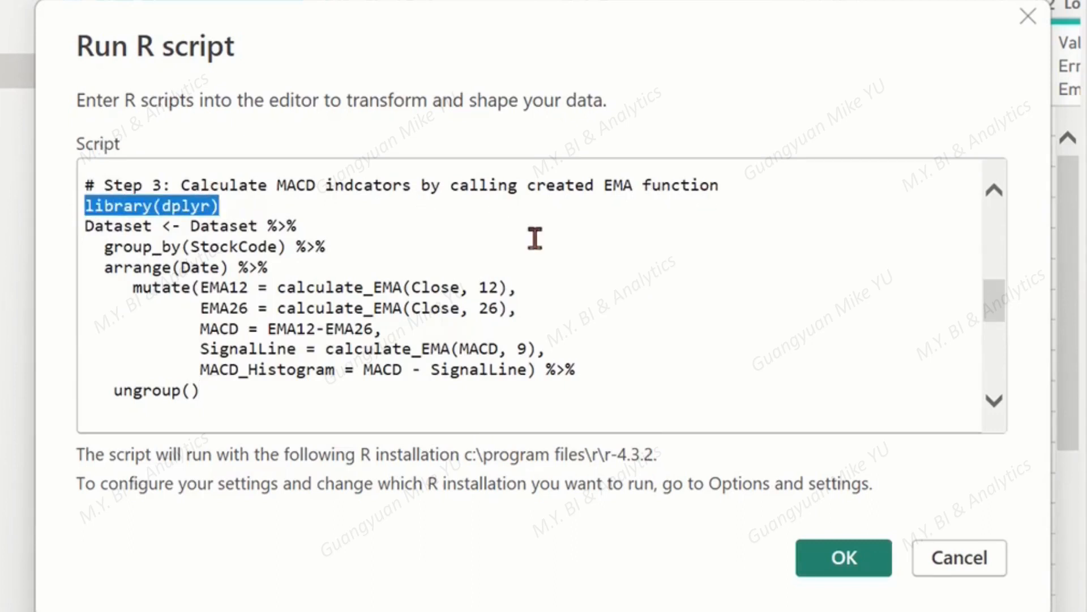
click(86, 226)
drag(86, 226, 314, 229)
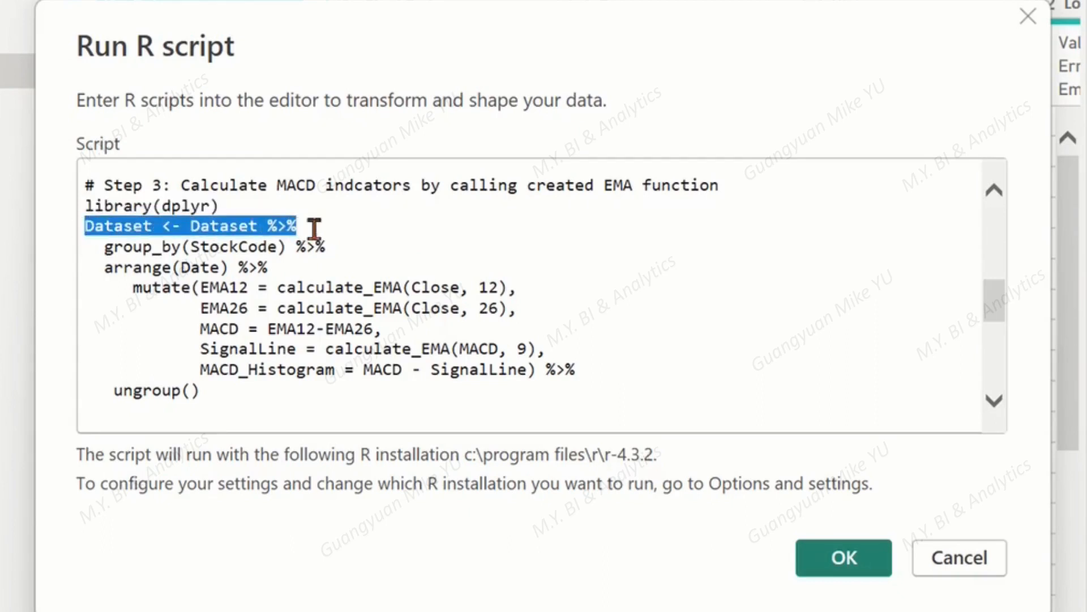
click(370, 250)
drag(102, 244, 279, 242)
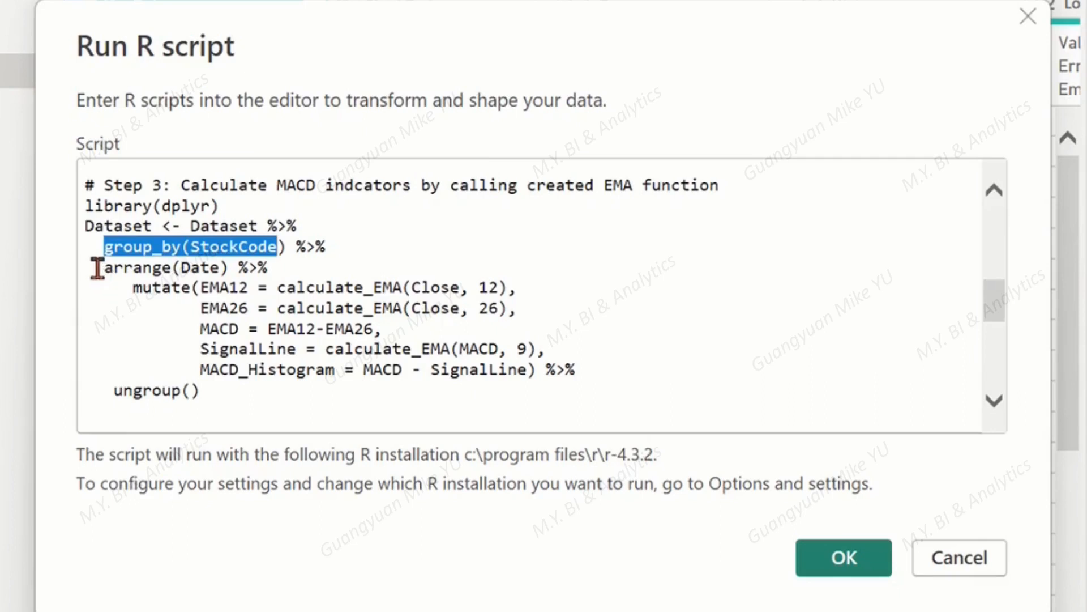
drag(98, 267, 229, 274)
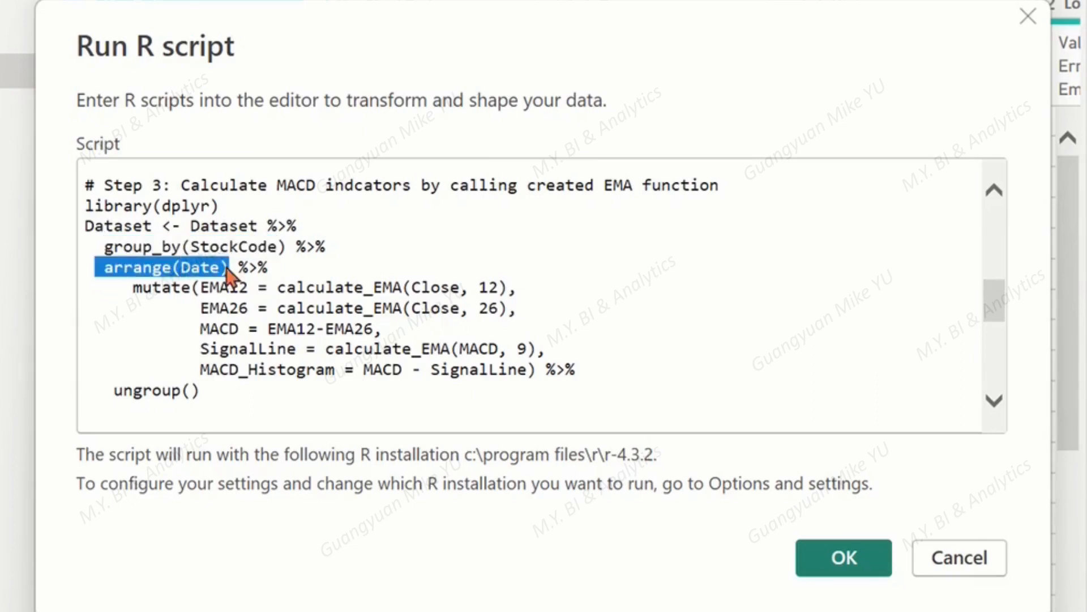
click(124, 330)
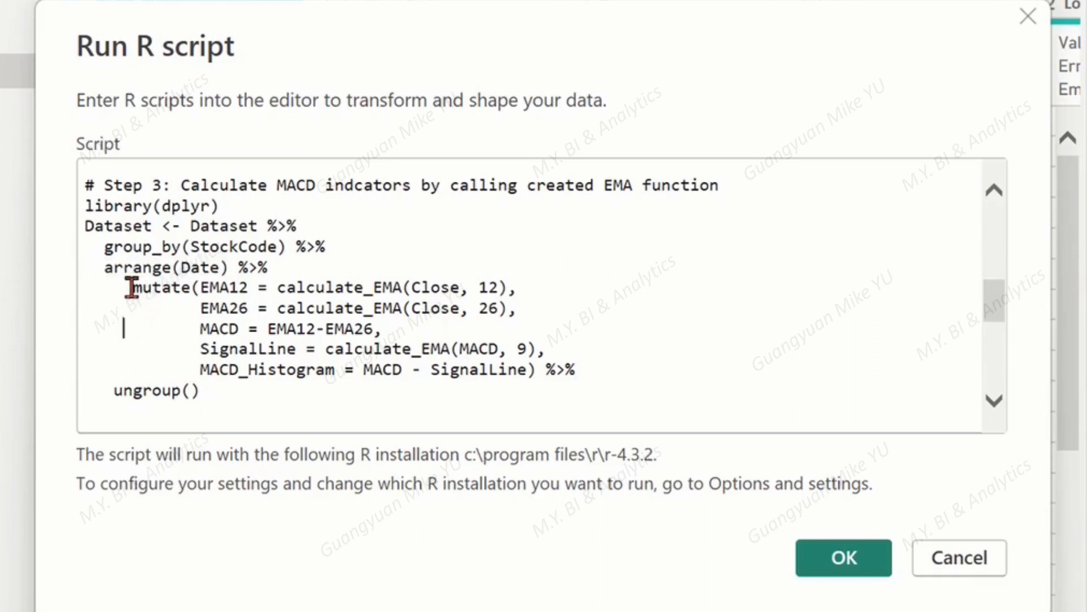
drag(132, 287, 583, 363)
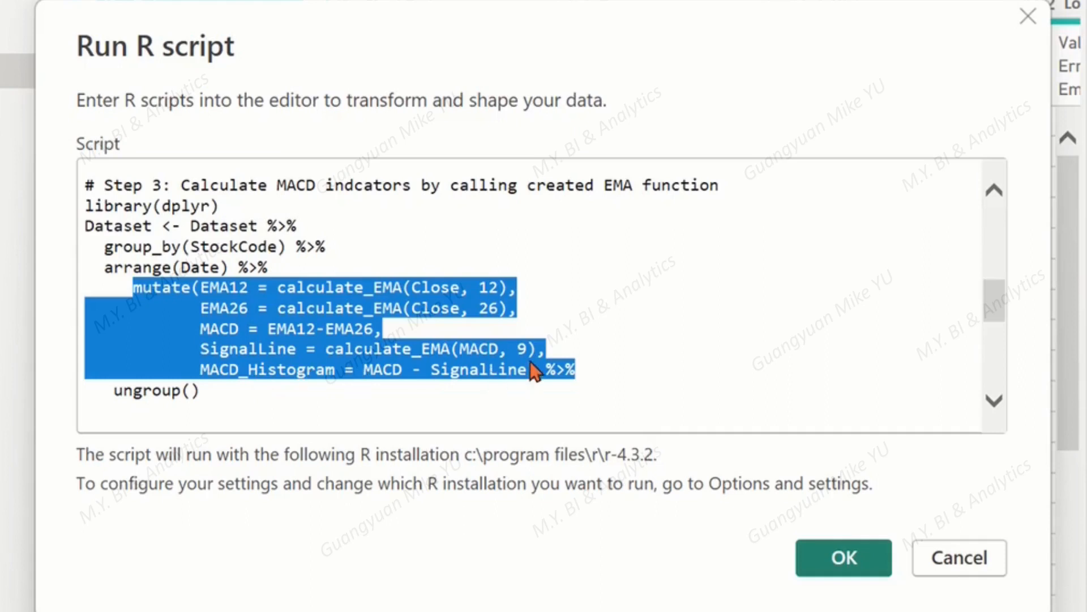
Append a "# Step 4: Return the dataset" comment followed by Dataset after the ungrouping line, review the script, and run it
click(286, 414)
drag(103, 390, 210, 400)
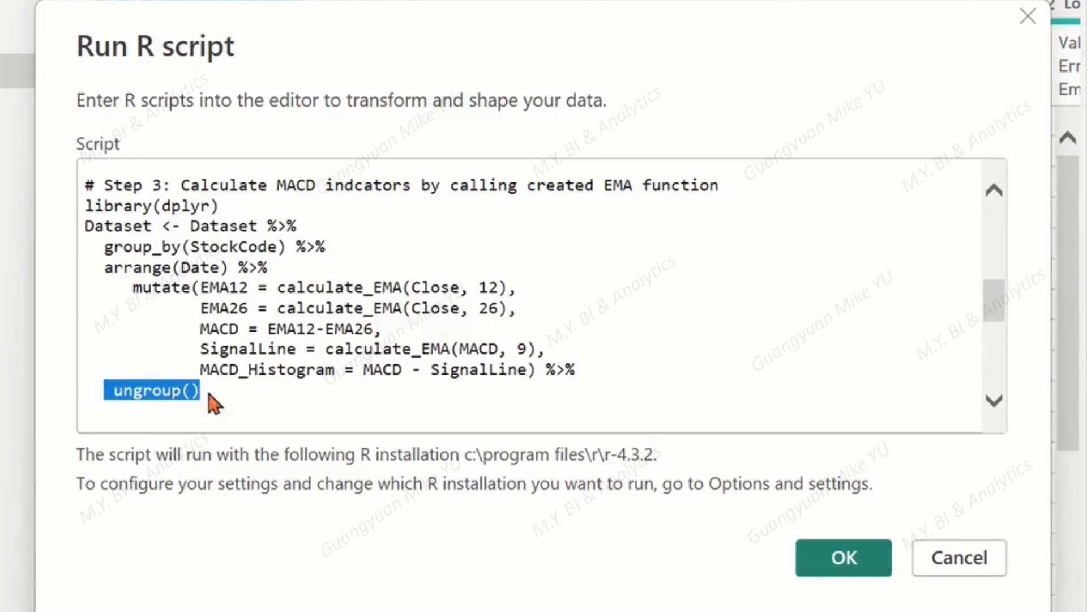
click(355, 404)
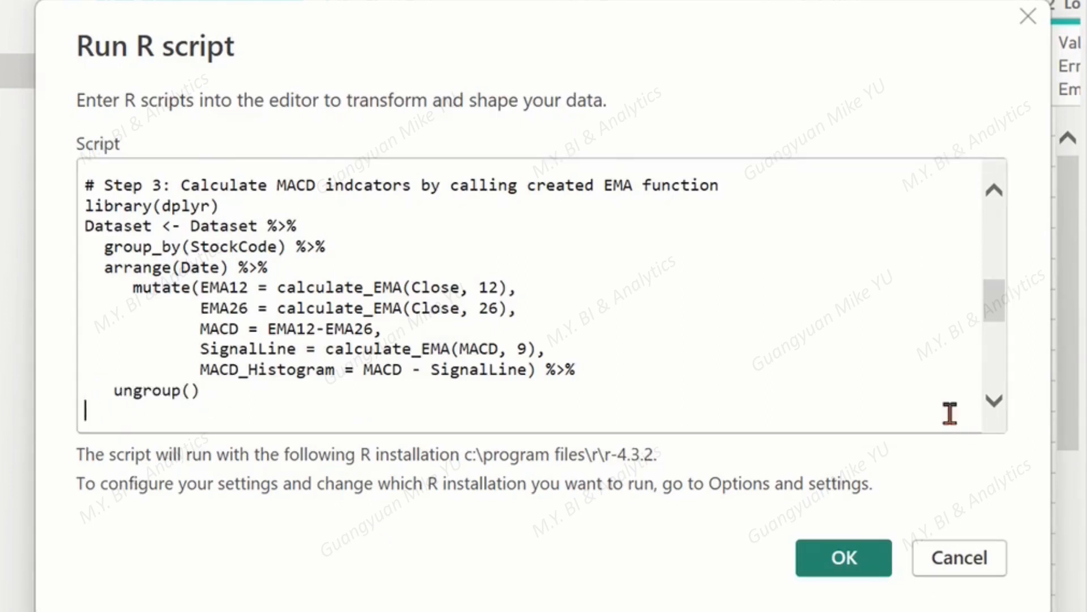
scroll(949, 412, down, 2)
text(# Step 4: Return the dataset Dataset)
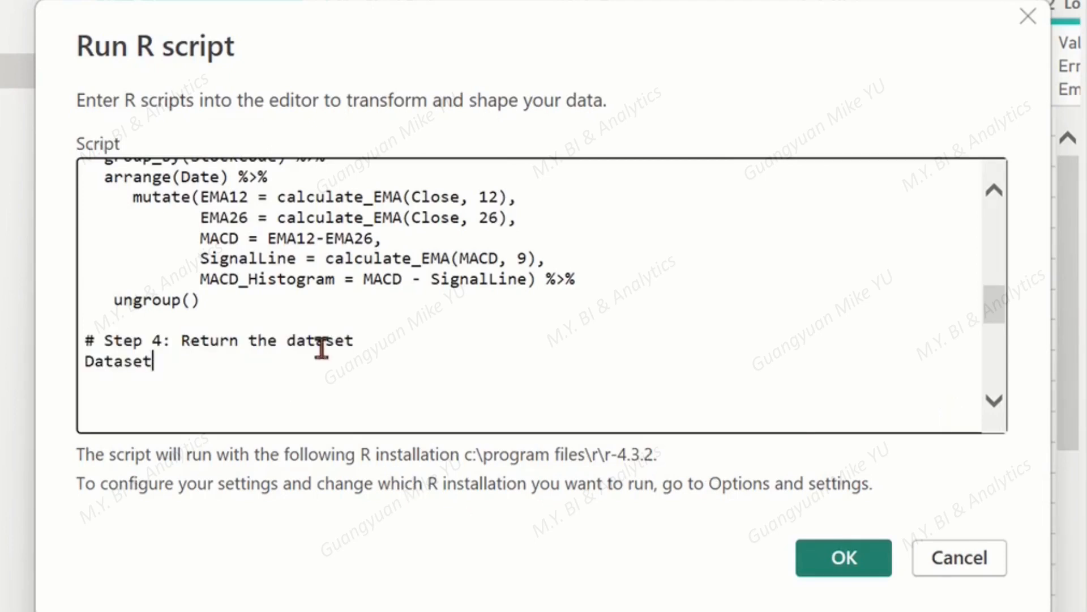
drag(184, 368, 68, 371)
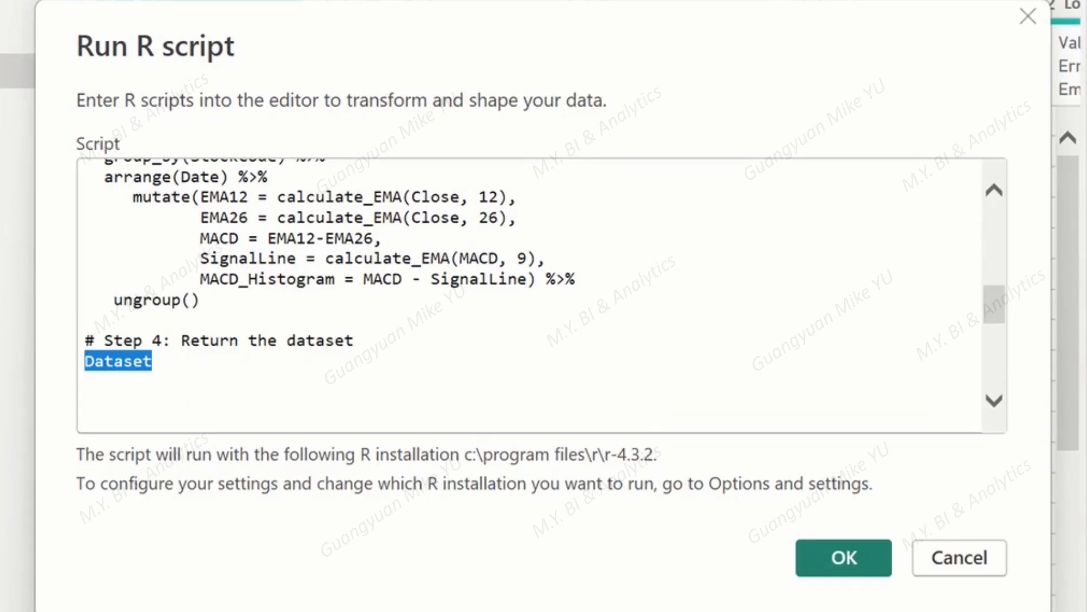
click(852, 371)
drag(986, 323, 993, 227)
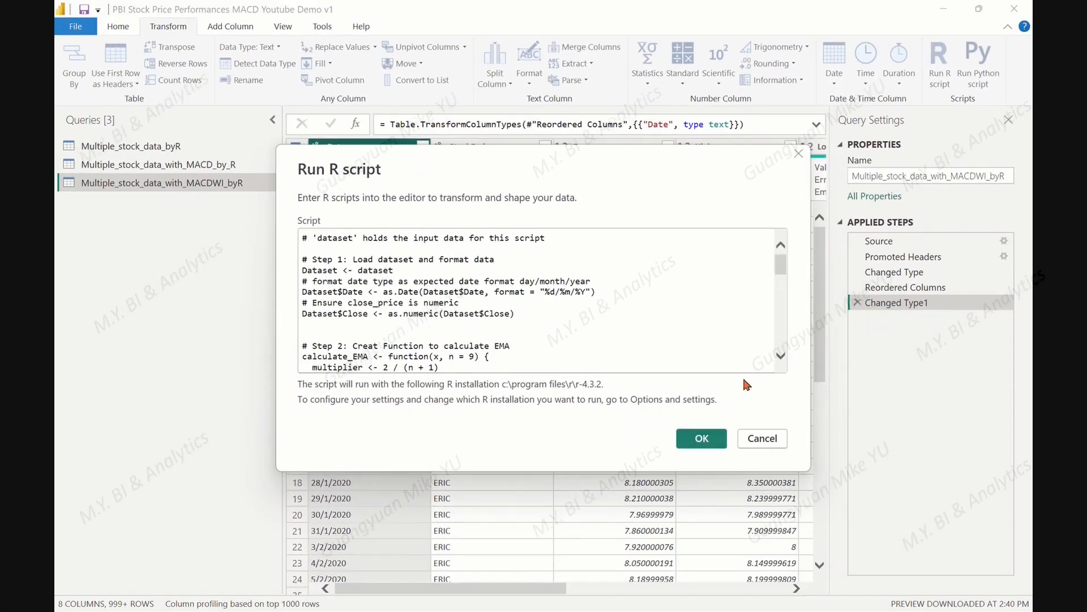
click(701, 439)
Examine the EMA12, EMA26, MACD, SignalLine and MACD_Histogram columns alongside the closing prices, with the query list collapsed
drag(420, 587, 749, 610)
click(273, 121)
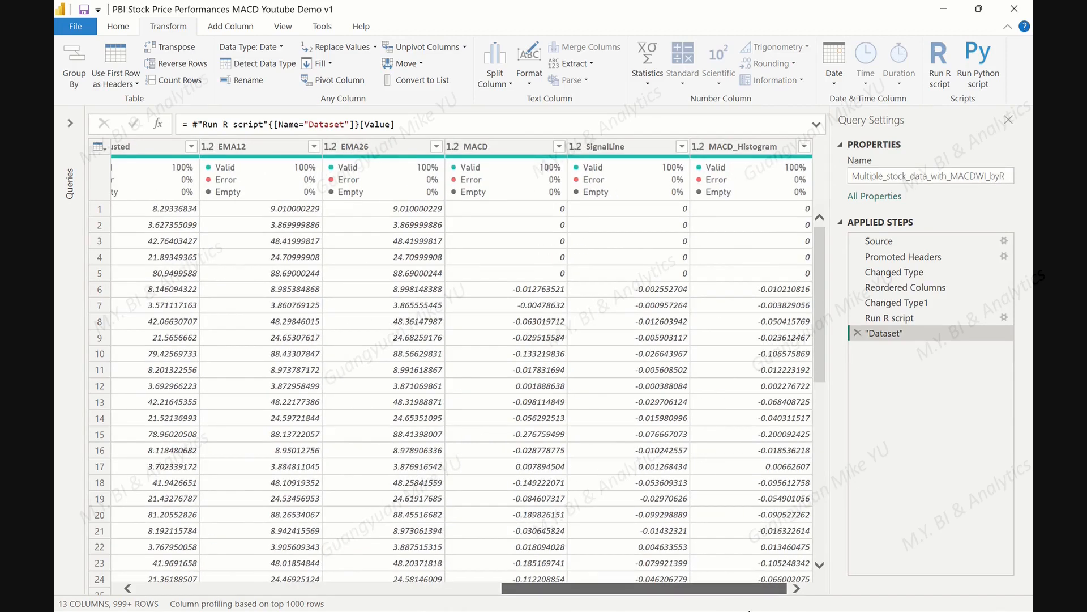
drag(651, 592, 569, 598)
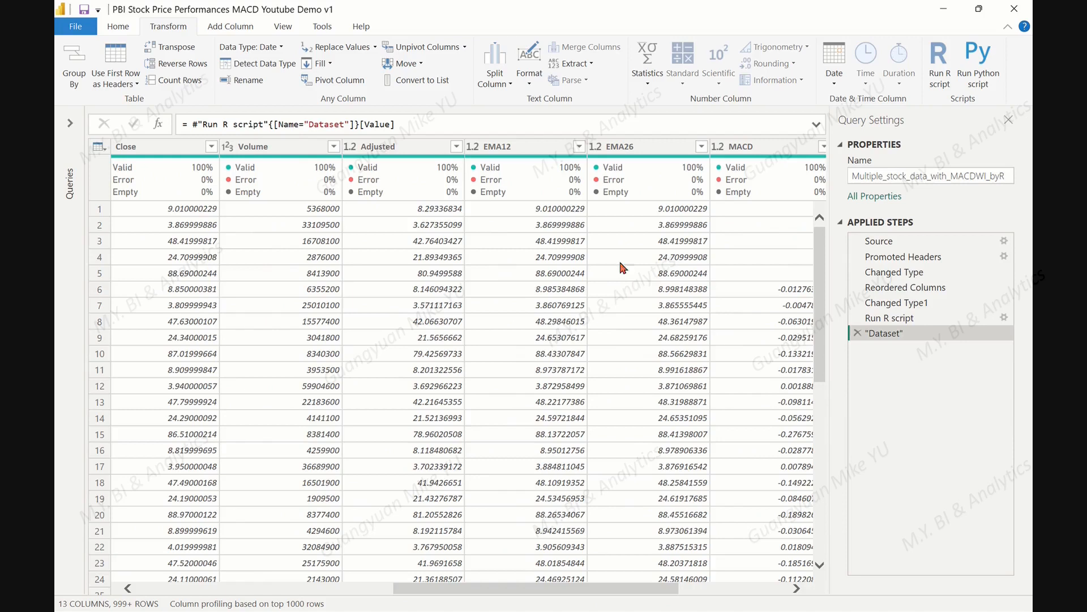
drag(568, 592, 619, 591)
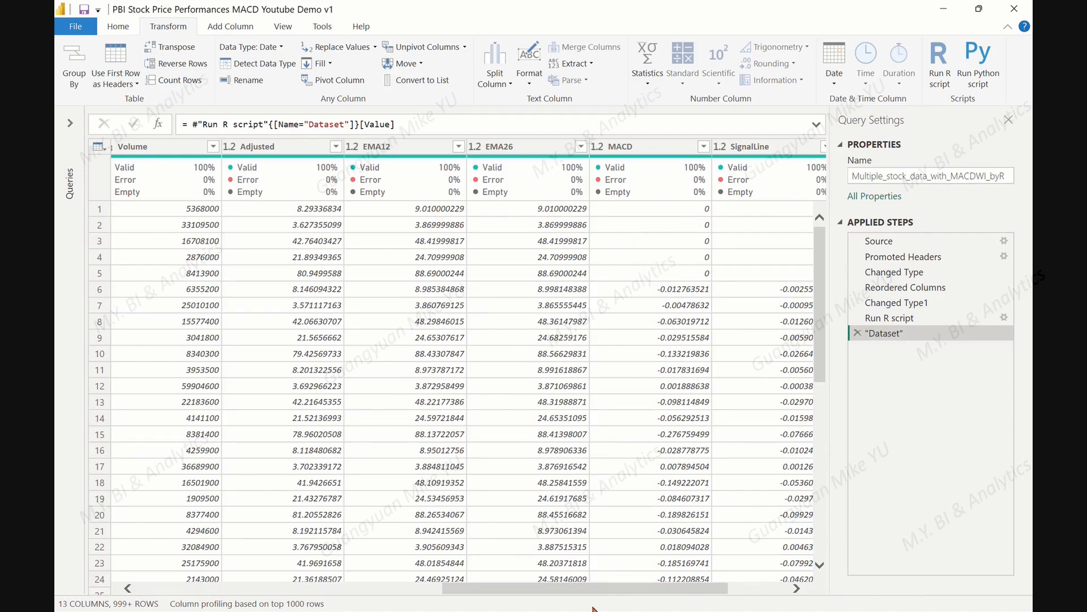
drag(592, 593, 655, 593)
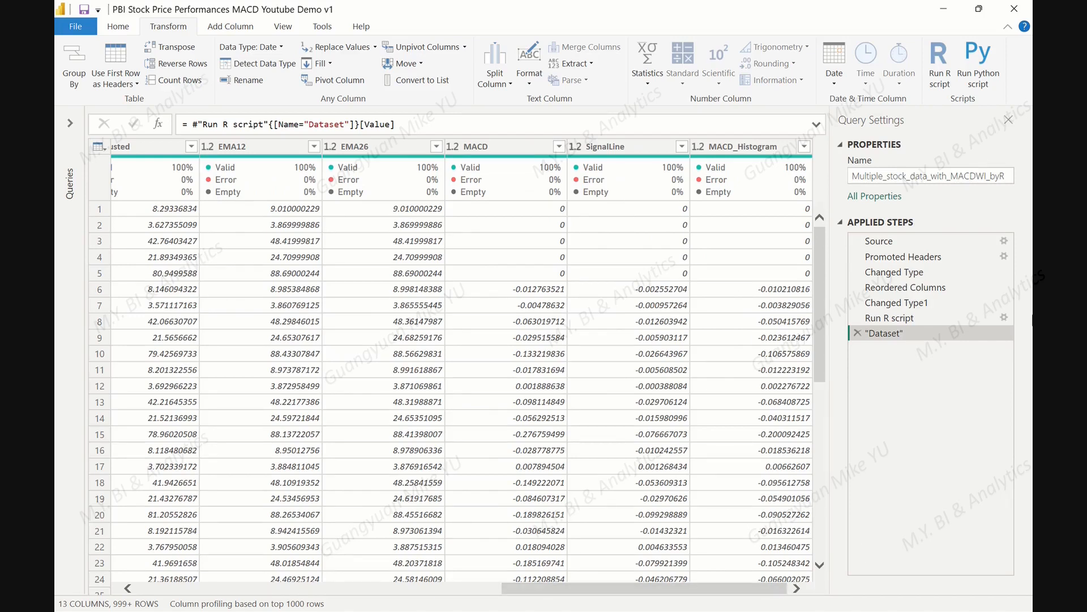
Apply the query changes, close the query editor, and open the data model's relationship view
click(75, 26)
click(113, 53)
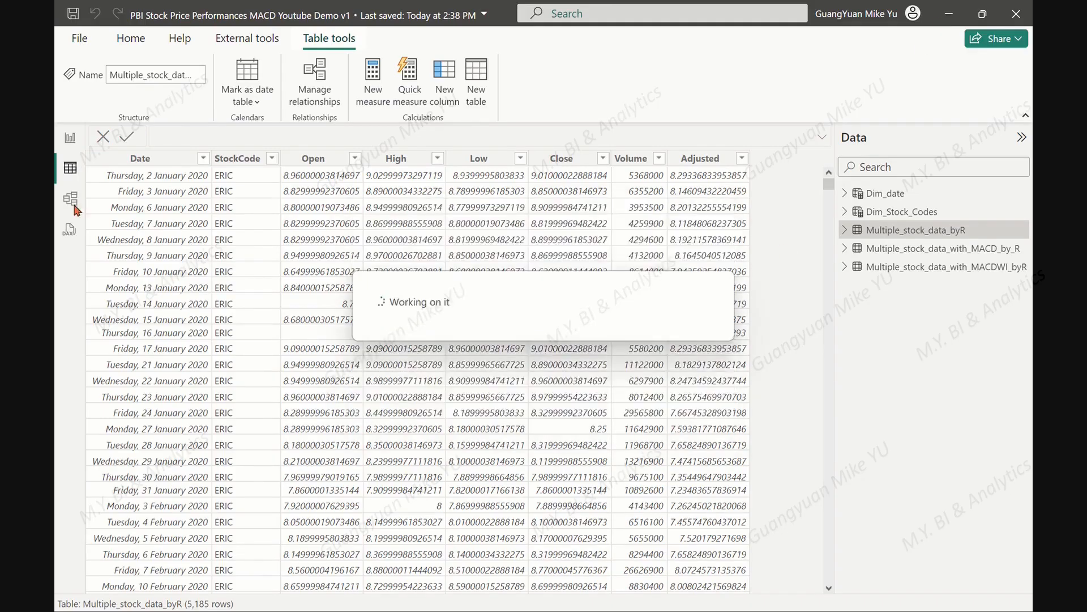
click(72, 201)
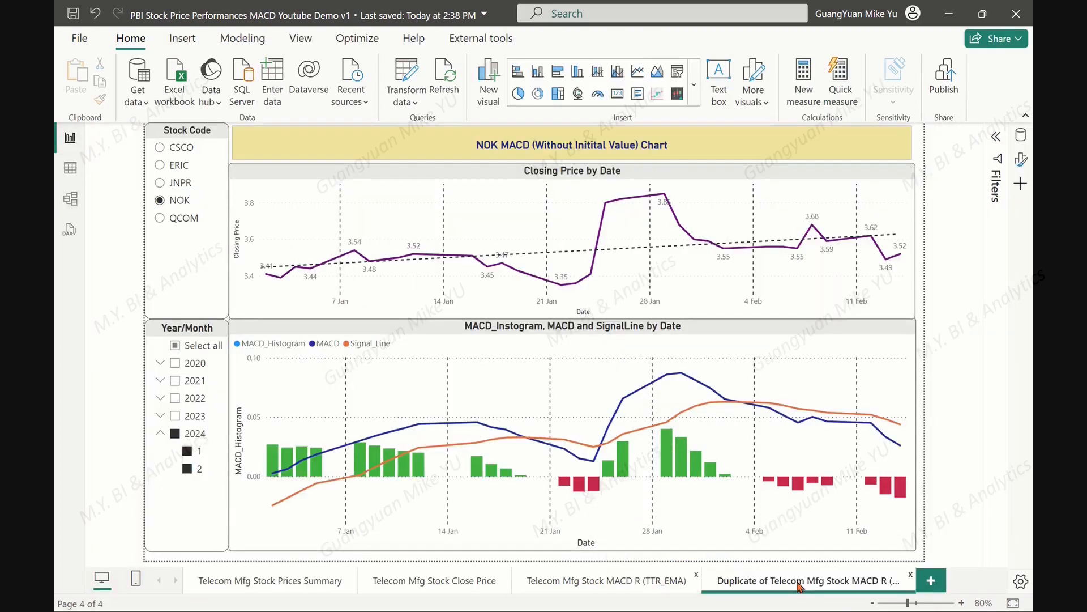
Rename the duplicated MACD report page as "Telecom Mfg Stock MACD_WI R (DIY_EMA)"
double_click(762, 580)
key(BackSpace)
key(Right)
key(Right)
key(Right)
key(Right)
key(Right)
key(Right)
key(Right)
key(Right)
key(Right)
key(Right)
key(Right)
key(Right)
key(Right)
key(Right)
key(Right)
key(Right)
key(Right)
key(Right)
key(Right)
key(Right)
key(BackSpace)
key(BackSpace)
key(BackSpace)
text(DIY)
key(Left)
key(Left)
key(Left)
key(Left)
key(Left)
key(Left)
key(Left)
text(_WI)
key(Return)
Clear the old MACD fields from the lower combo chart and add MACD_Histogram from Multiple_stock_data_with_MACDWI_byR as the column values
click(792, 339)
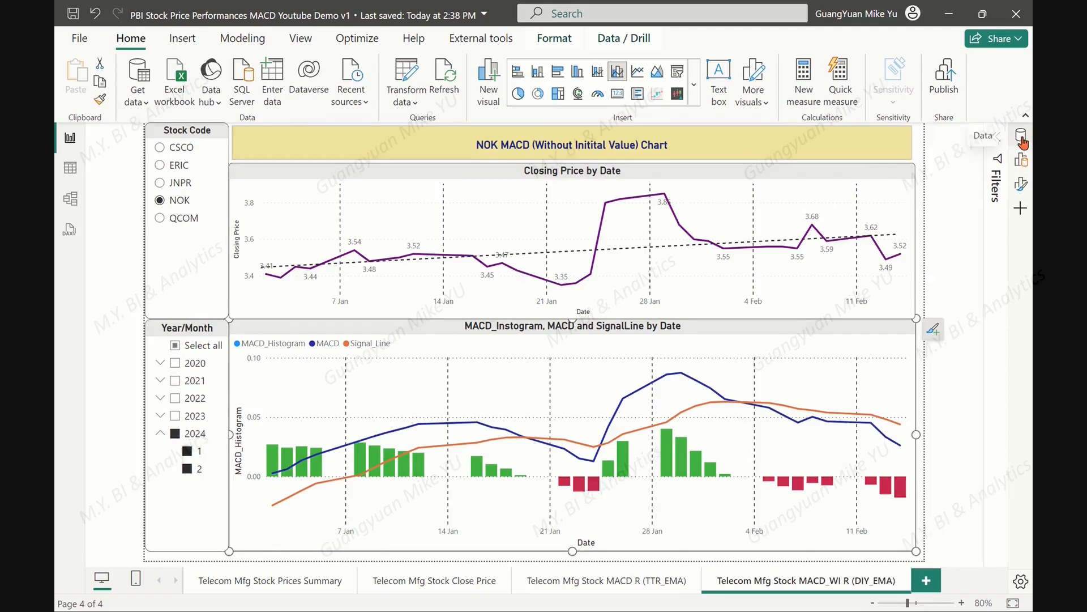
click(1021, 138)
click(1021, 161)
click(822, 318)
click(823, 369)
click(823, 369)
click(850, 315)
drag(873, 313, 790, 316)
click(801, 303)
click(727, 319)
click(800, 294)
scroll(821, 351, down, 2)
click(825, 392)
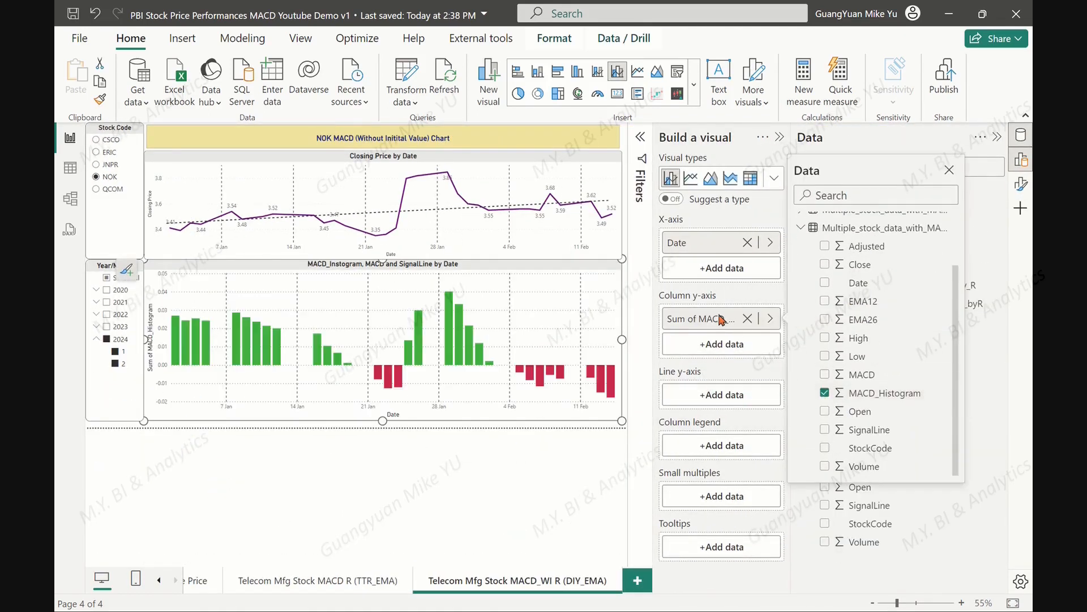
Rename the chart's column value field as "MACD_Histogram" by removing the aggregation prefix
click(770, 318)
click(781, 397)
click(770, 318)
click(791, 340)
key(Right)
key(Right)
key(Right)
key(Right)
key(Right)
key(Right)
key(Right)
key(Right)
key(Right)
key(Right)
key(Right)
key(BackSpace)
key(BackSpace)
key(BackSpace)
key(BackSpace)
key(BackSpace)
key(BackSpace)
key(BackSpace)
key(BackSpace)
key(BackSpace)
key(BackSpace)
key(BackSpace)
click(938, 413)
Add MACD and SignalLine from Multiple_stock_data_with_MACDWI_byR to the combo chart's line y-axis
click(727, 394)
click(800, 372)
scroll(895, 403, down, 2)
click(827, 450)
click(828, 505)
right_click(717, 397)
click(770, 225)
right_click(717, 421)
click(770, 249)
Rename the two line value fields as "MACD" and "SignalLine" and collapse the data and visual-building panes
click(764, 394)
click(775, 152)
key(BackSpace)
key(BackSpace)
key(BackSpace)
key(BackSpace)
key(BackSpace)
key(BackSpace)
key(BackSpace)
key(BackSpace)
key(BackSpace)
key(BackSpace)
key(BackSpace)
click(764, 420)
click(773, 177)
key(BackSpace)
key(BackSpace)
key(BackSpace)
key(BackSpace)
key(BackSpace)
key(BackSpace)
key(BackSpace)
key(BackSpace)
key(BackSpace)
key(BackSpace)
key(BackSpace)
click(998, 137)
click(997, 136)
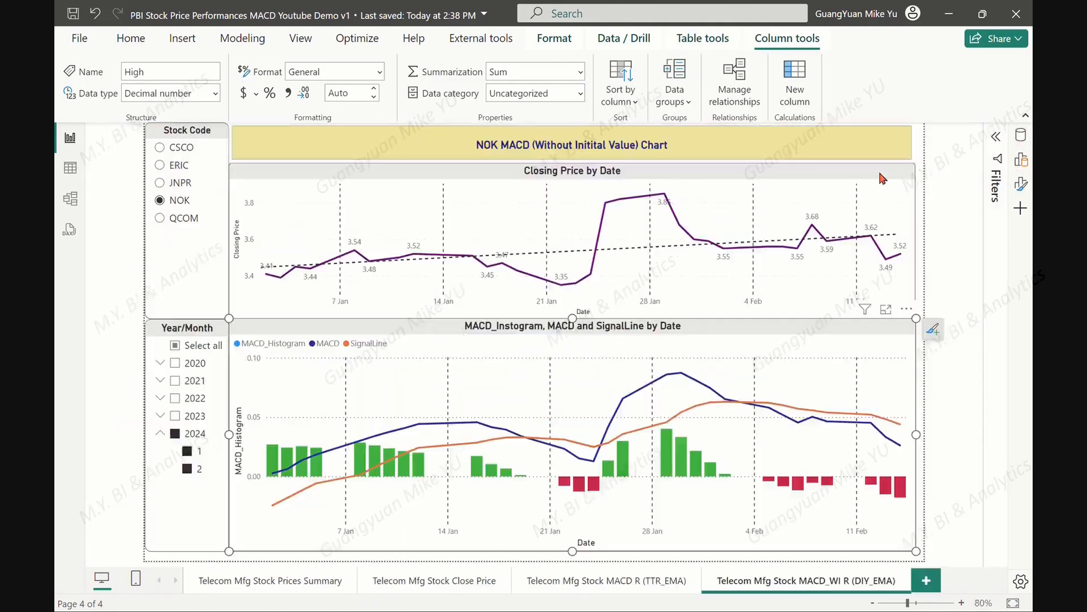
Create a Dim_Stock_Codes measure Selected Stock_MACDWI = SELECTEDVALUE(Dim_Stock_Codes[StockCode])&" MACD (With Initital Value) Chart", based on the Selected Stock measure's formula
click(866, 149)
click(1021, 160)
click(1021, 136)
right_click(858, 230)
drag(578, 141, 145, 132)
click(858, 212)
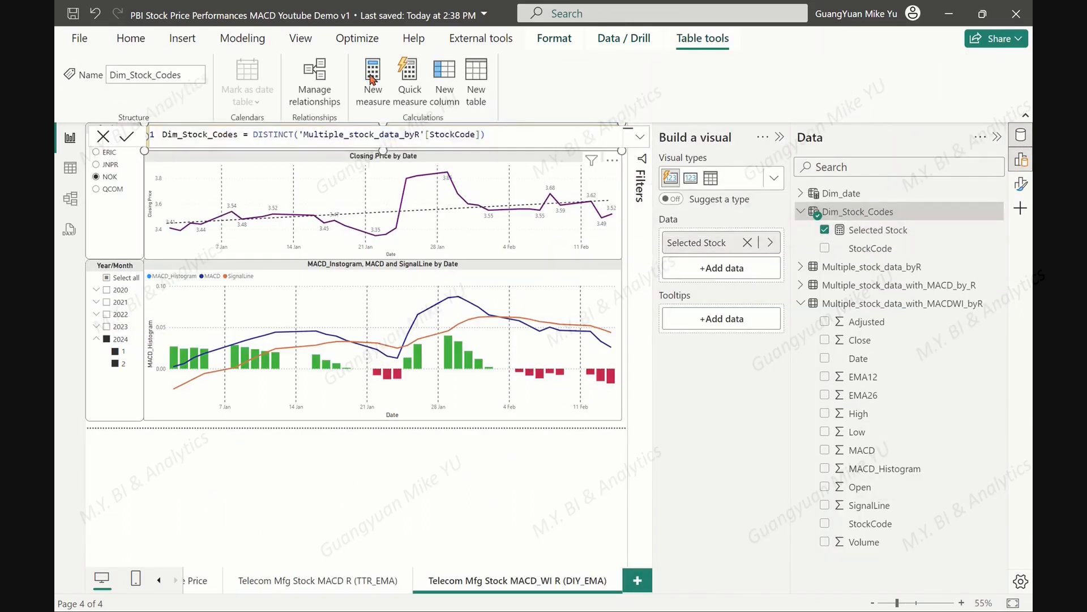
click(372, 79)
text(Selected Stock = SELECTEDVALUE(Dim_Stock_Codes[StockCode])&" MACD (Without Initital Value) Chart")
click(233, 134)
text(_MACDWI)
click(570, 135)
key(BackSpace)
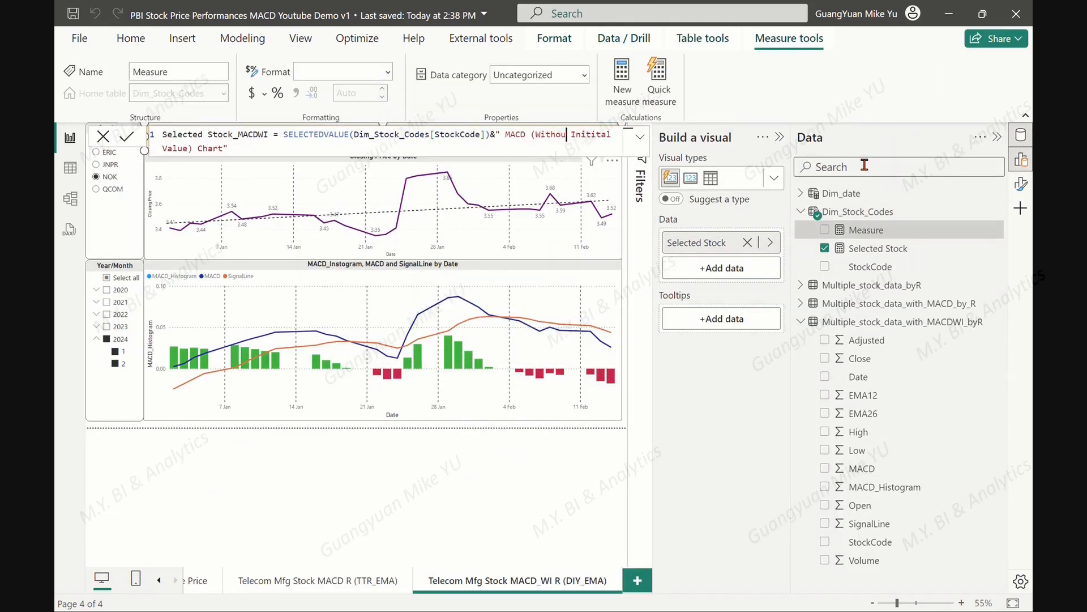
key(BackSpace)
key(BackSpace)
key(Return)
Replace Selected Stock with the Selected Stock_MACDWI measure in the page's title card and collapse the data pane
click(780, 137)
click(824, 230)
click(825, 248)
click(122, 464)
click(998, 137)
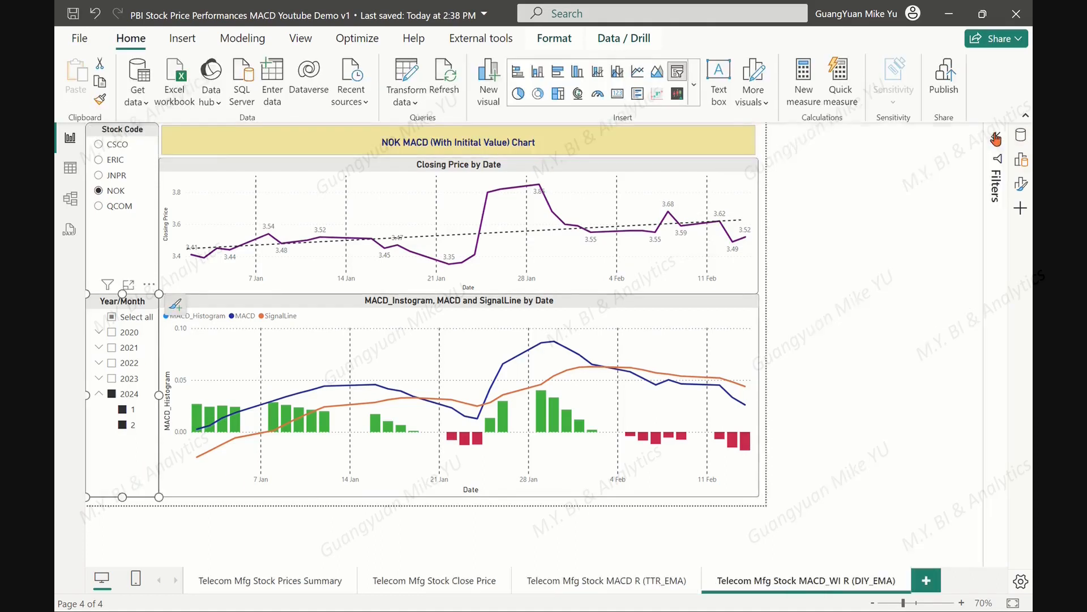
Check the page's title and charts for QCOM, NOK, ERIC and CSCO in turn
click(159, 218)
click(160, 200)
click(159, 165)
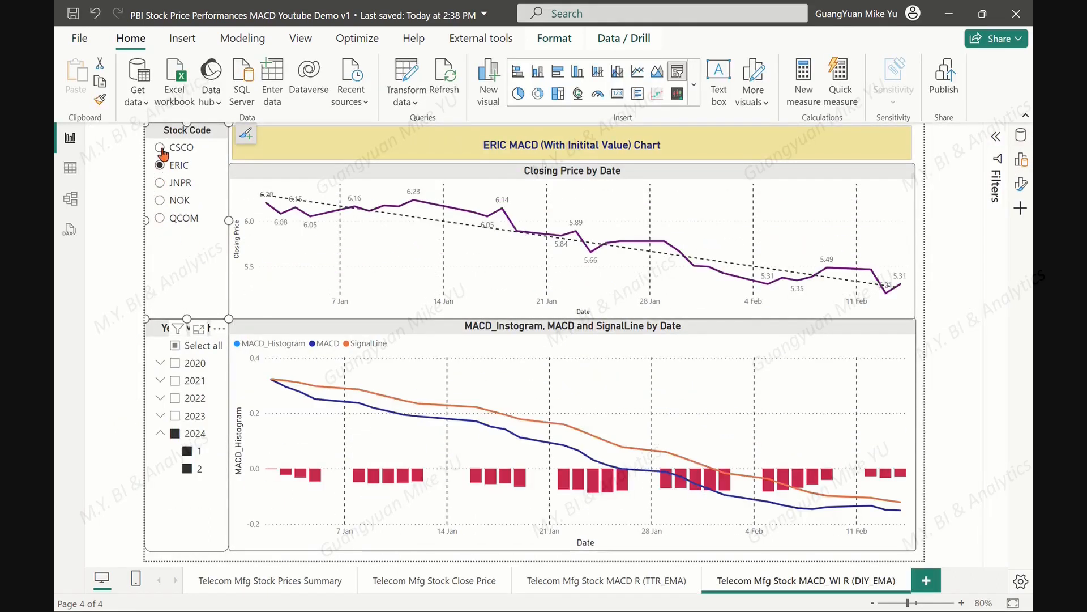
click(161, 147)
Filter the MACD_WI page to 2020 and view the charts for ERIC, ending with NOK selected
click(174, 363)
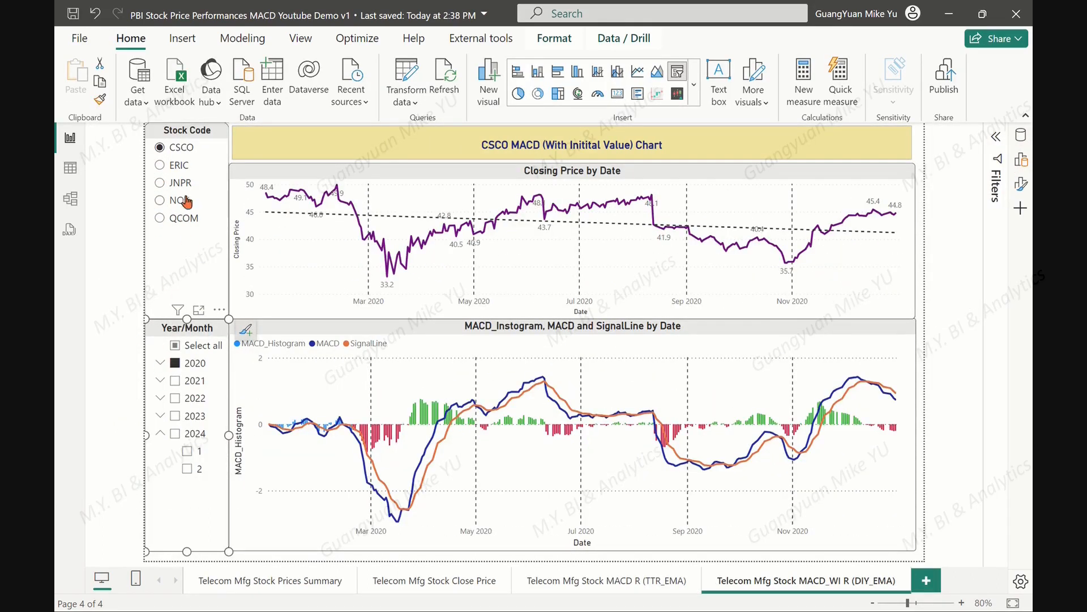
click(159, 167)
click(179, 201)
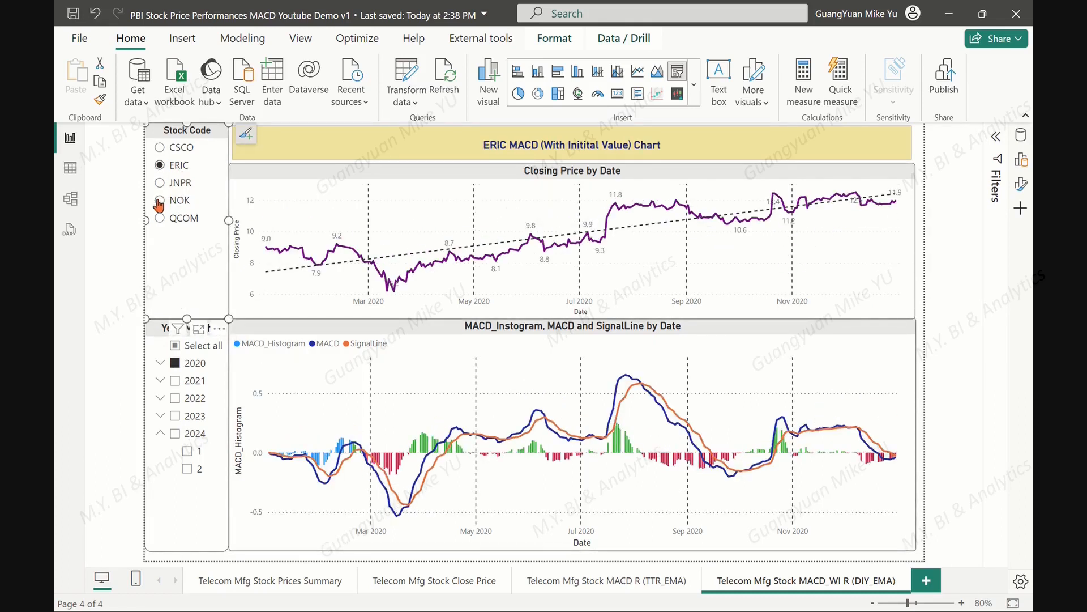
Filter the TTR_EMA page to 2020 and compare its NOK MACD chart with the one on the DIY_EMA page
click(611, 583)
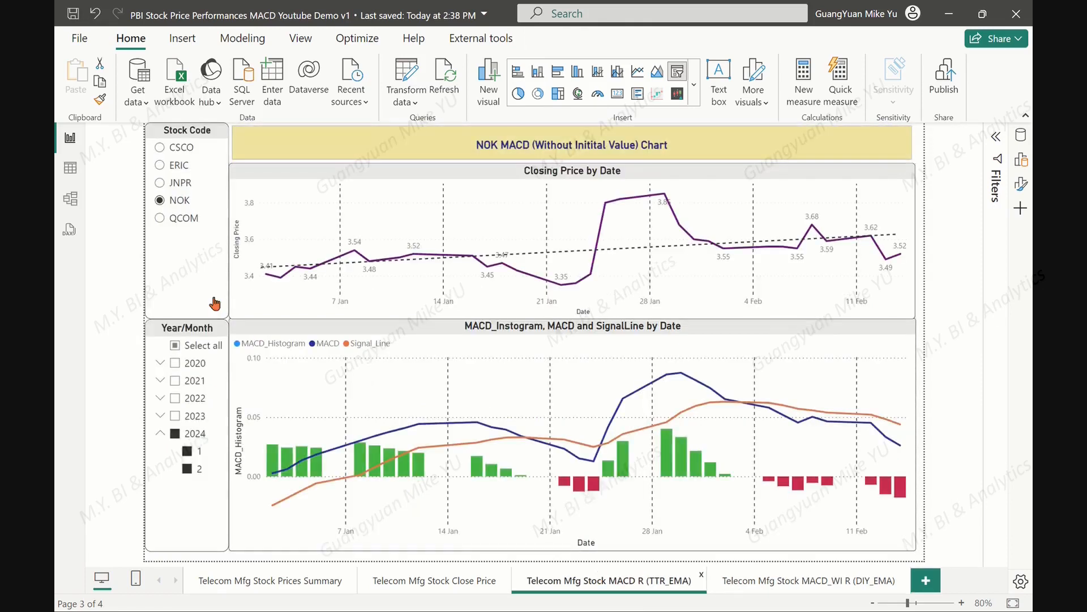
click(174, 363)
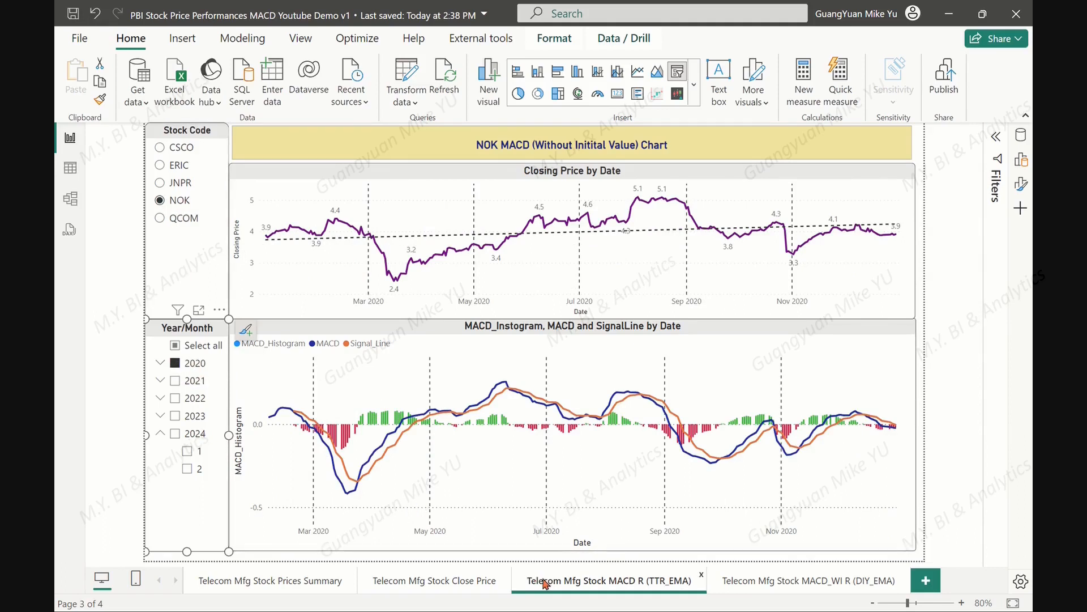
click(759, 583)
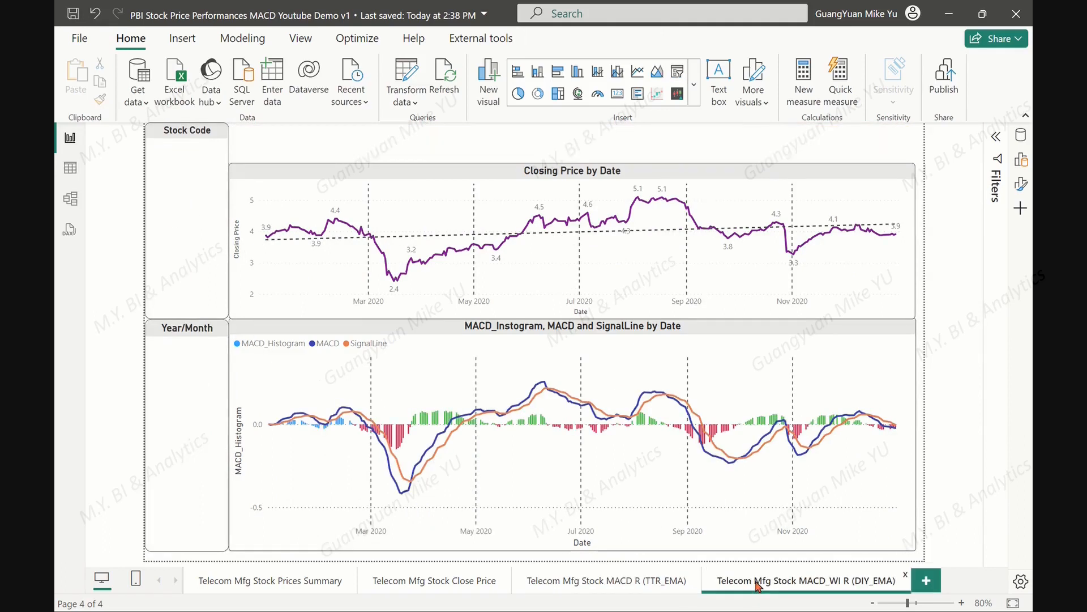
click(635, 580)
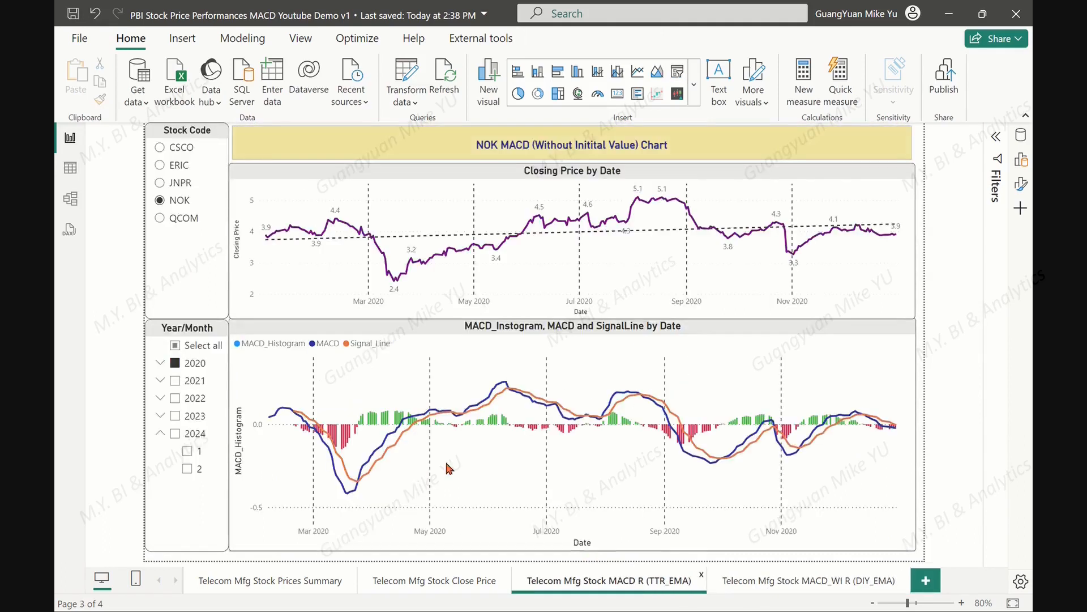
Recheck the 2020 NOK MACD charts by alternating between the DIY_EMA and TTR_EMA pages, ending on DIY_EMA
click(792, 579)
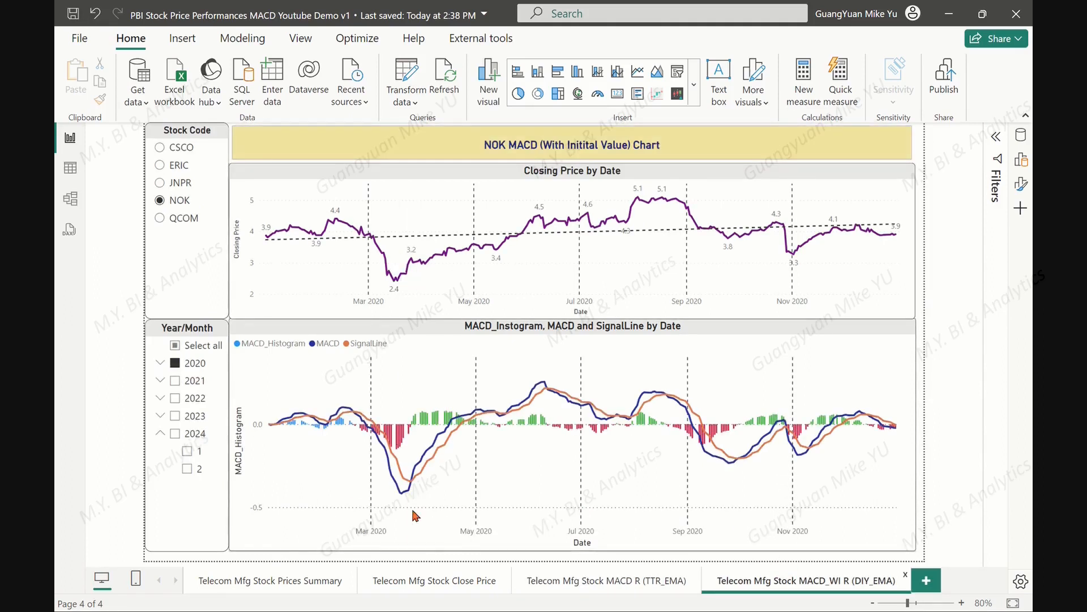
click(654, 583)
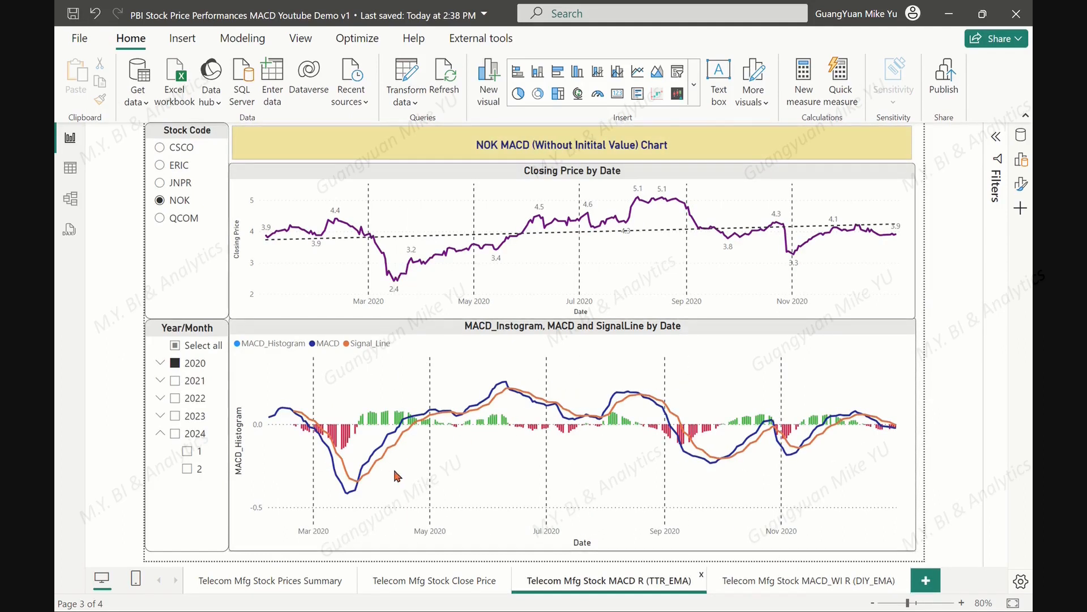
click(842, 579)
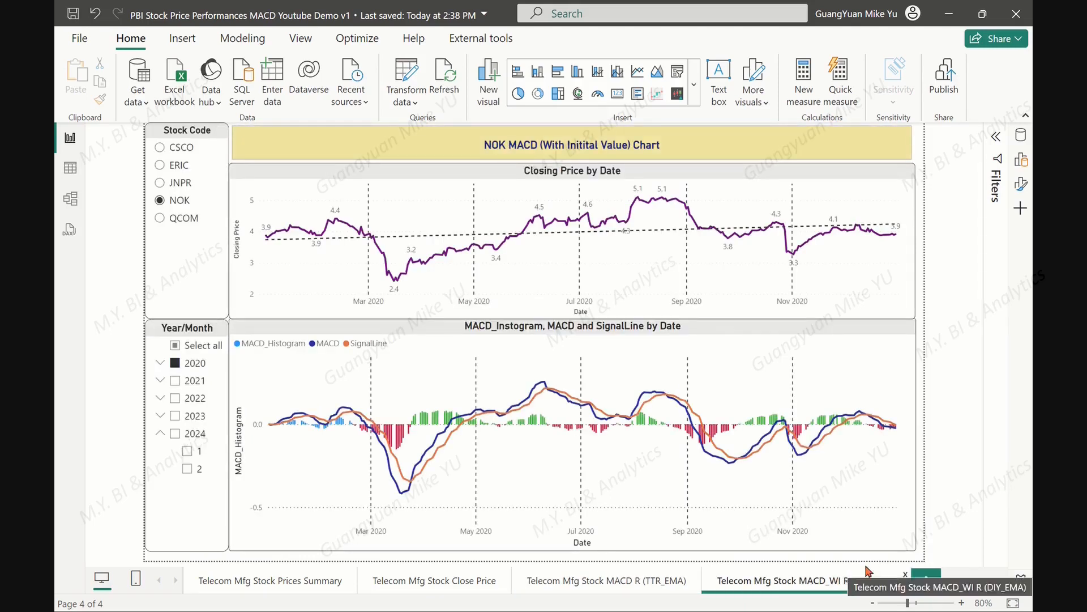
Filter the DIY_EMA and TTR_EMA pages to 2024 and compare their NOK MACD charts, ending on DIY_EMA
click(175, 434)
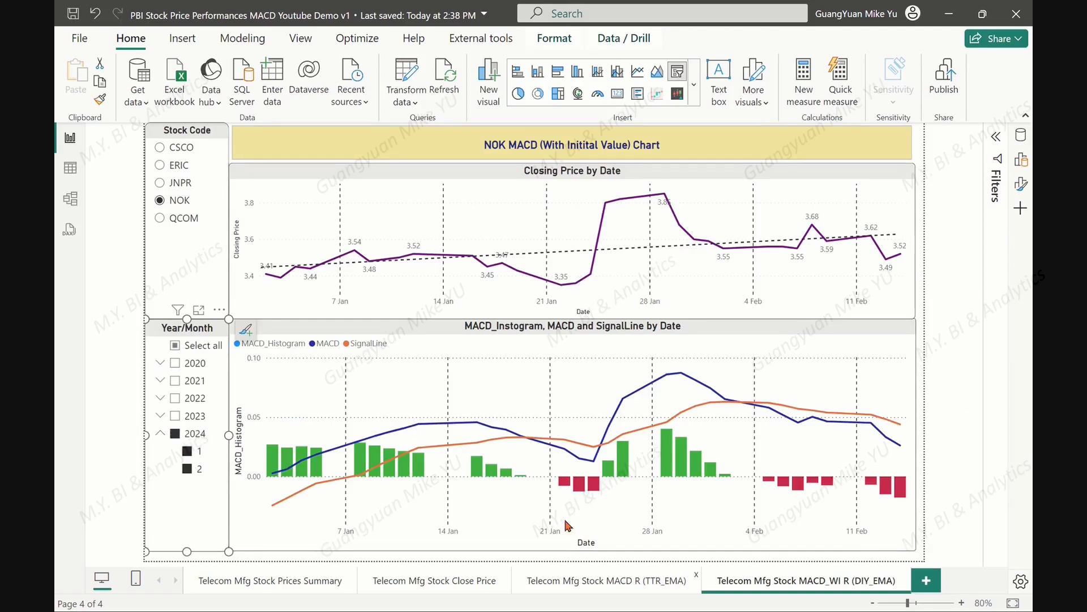
click(606, 580)
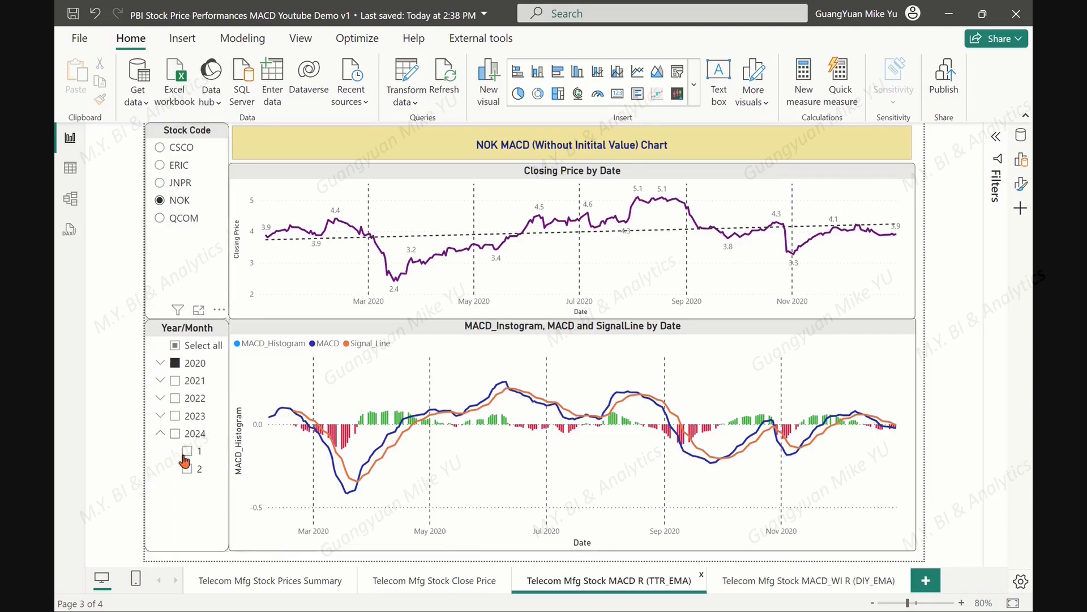
click(175, 434)
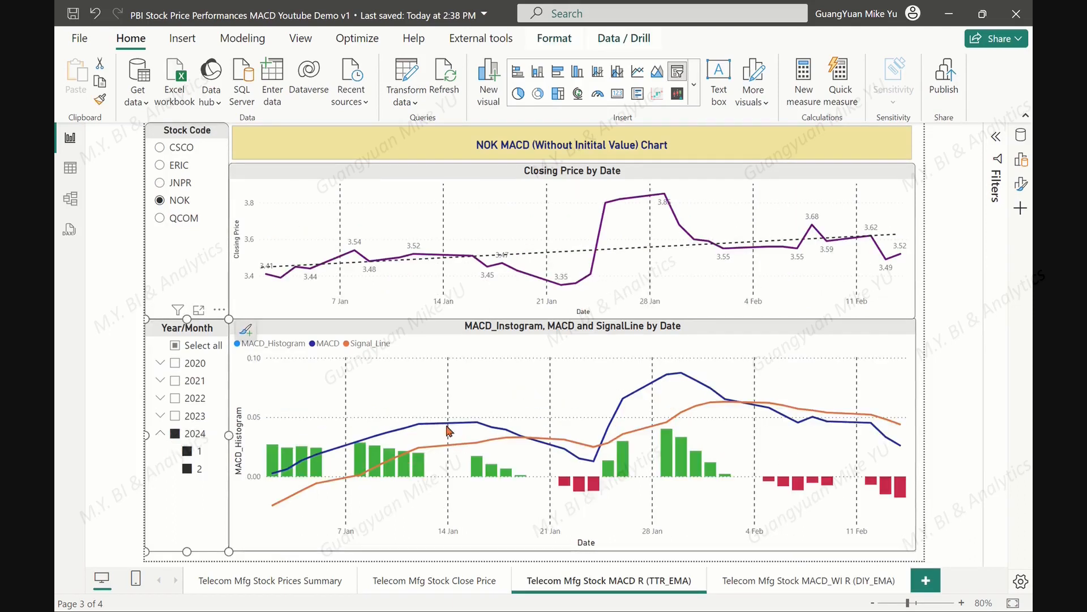
click(781, 583)
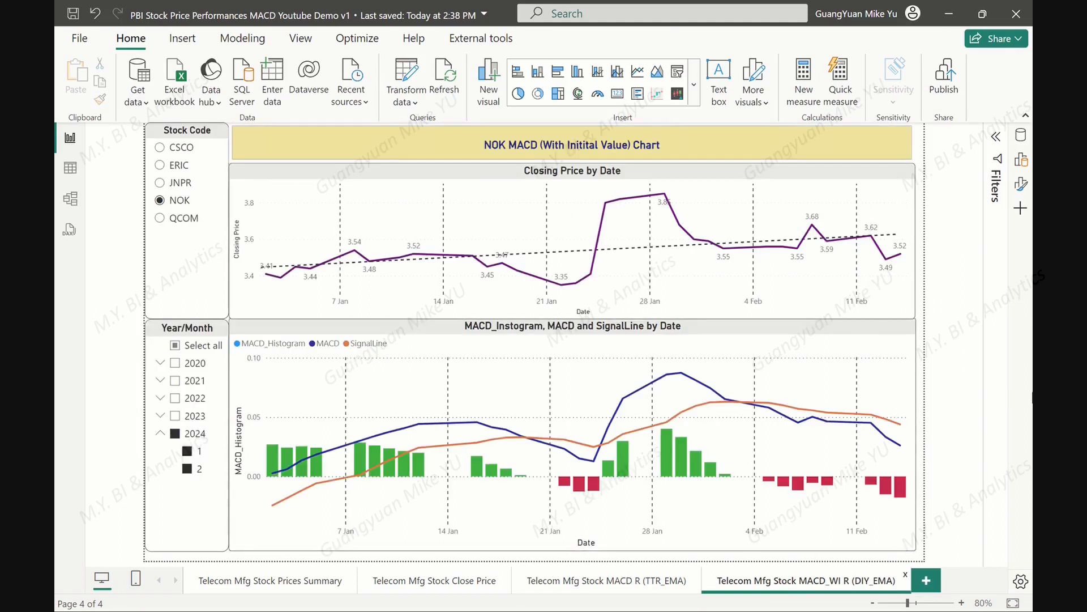